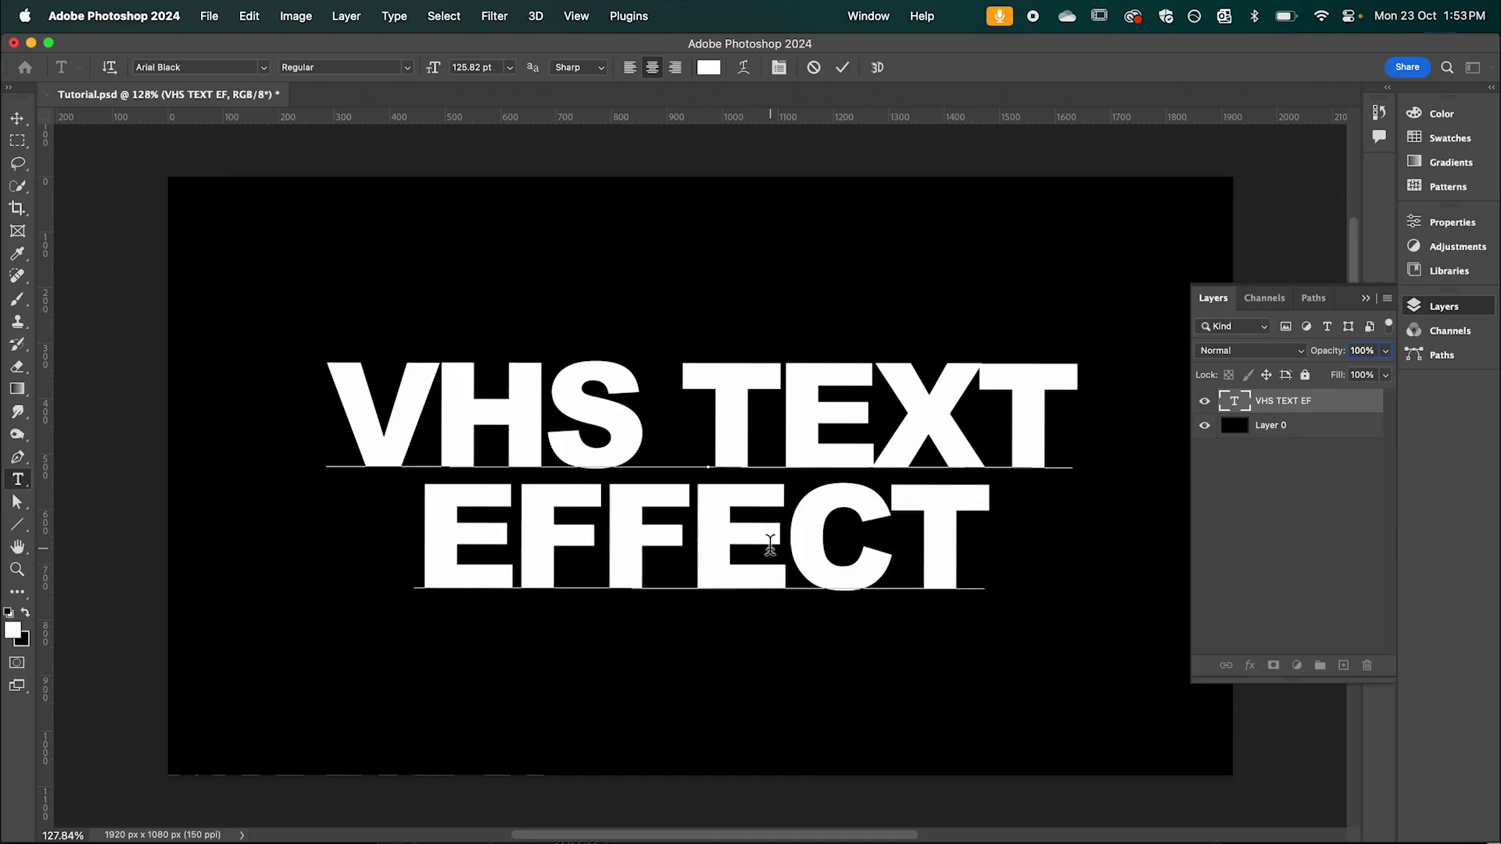
Commit the text, convert its layer to a smart object, and apply a 4.5 px Gaussian Blur.
{"action": "left_click", "coordinate": [1236, 403]}
{"action": "key", "text": "v"}
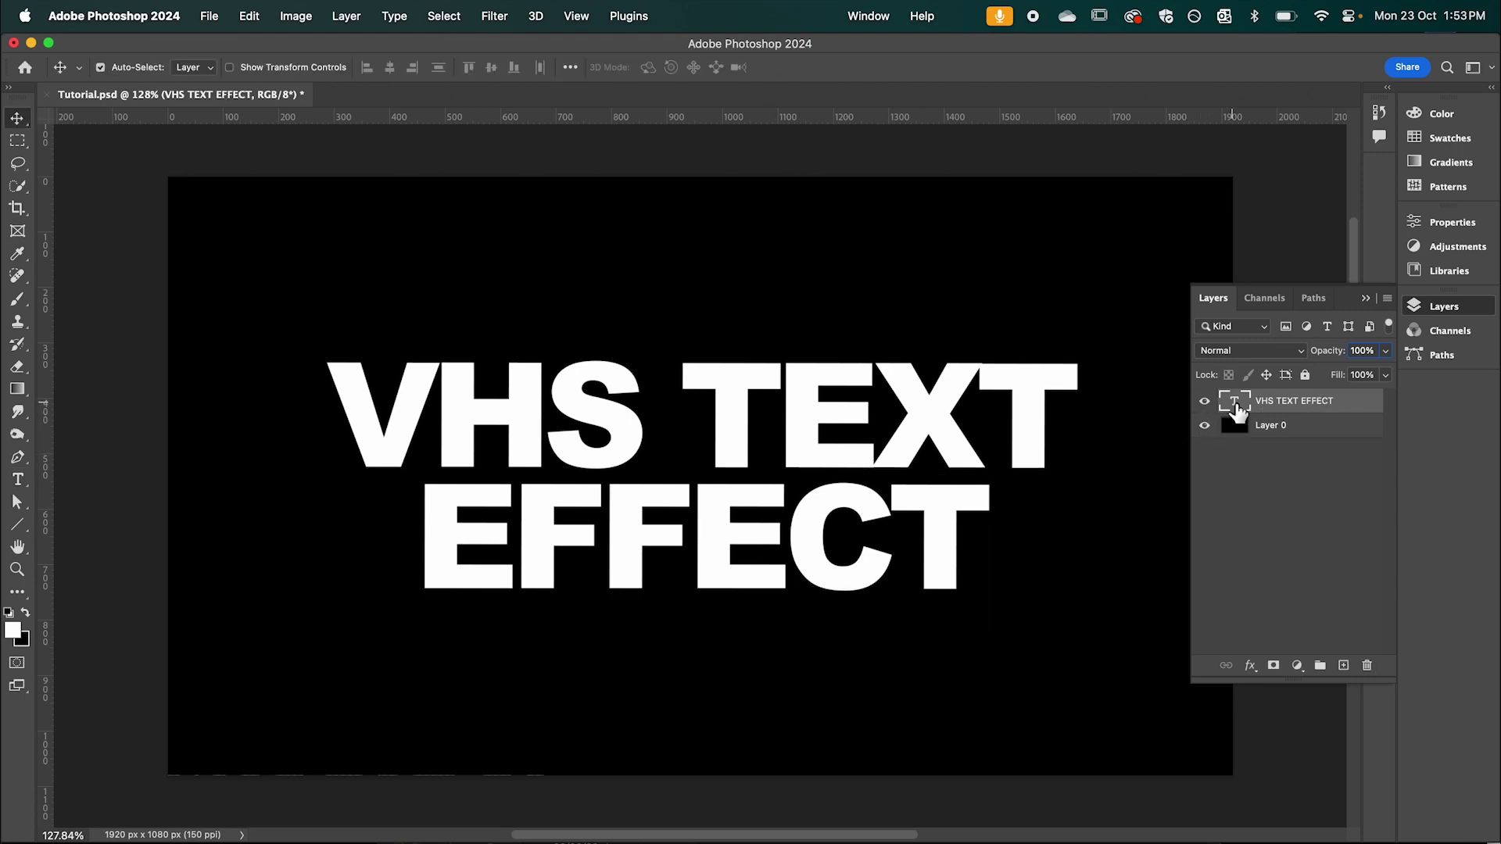
{"action": "left_click", "coordinate": [501, 19]}
{"action": "mouse_move", "coordinate": [656, 263]}
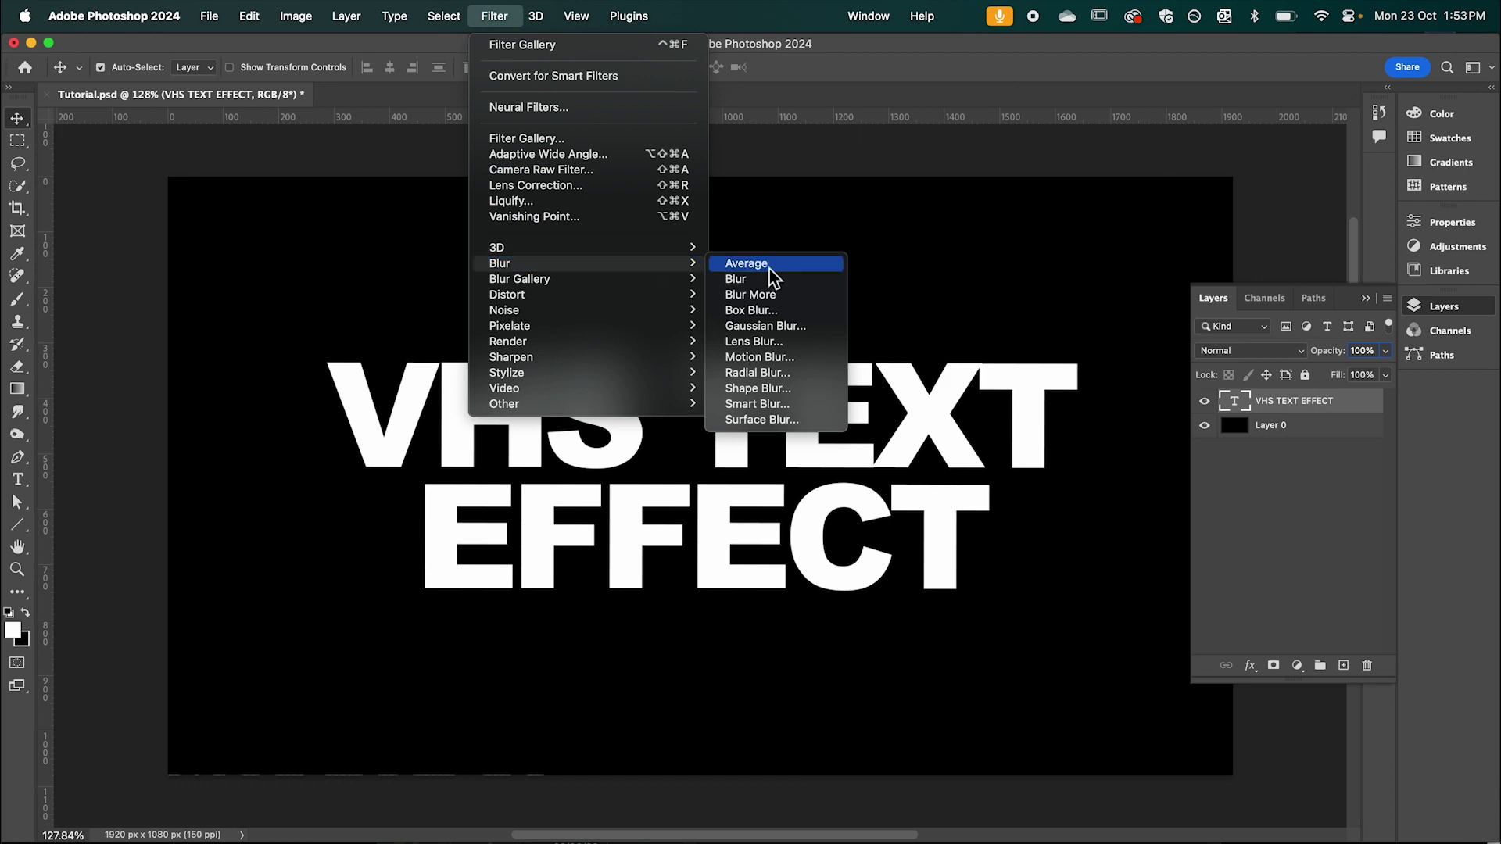
{"action": "left_click", "coordinate": [812, 326]}
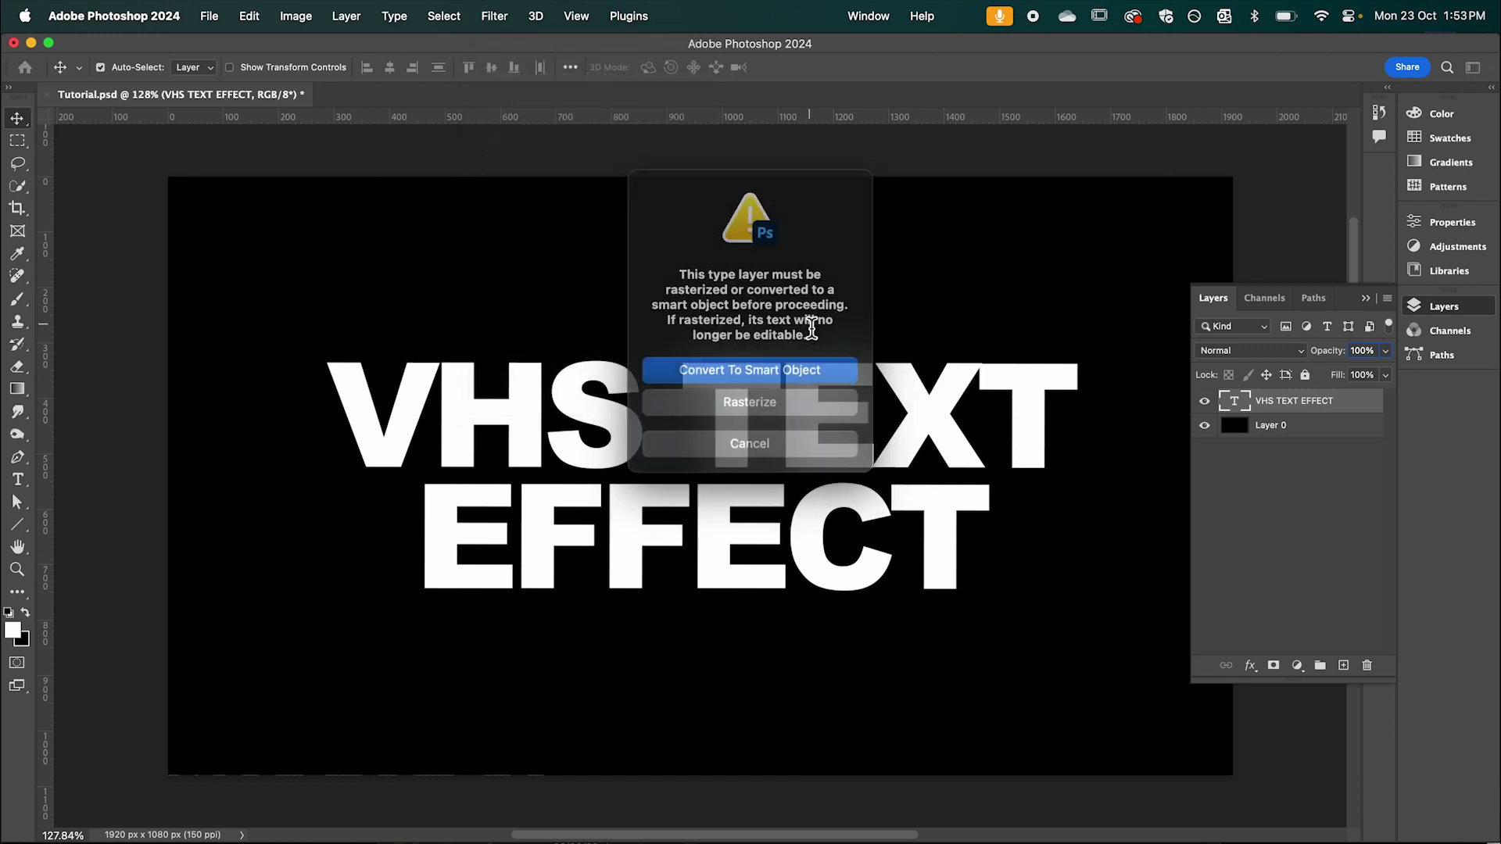
{"action": "left_click", "coordinate": [768, 367]}
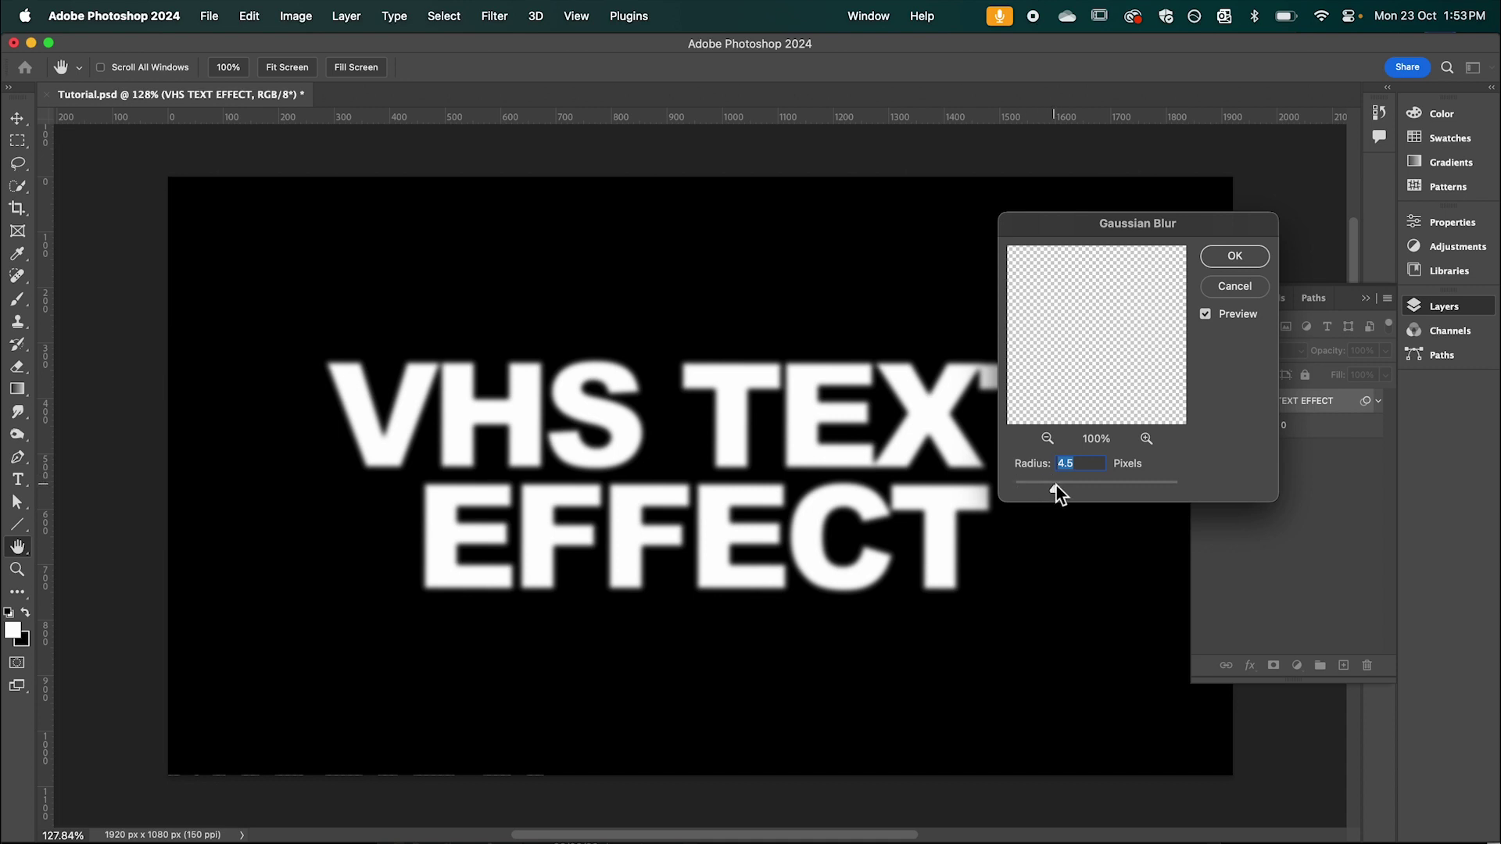
{"action": "left_click_drag", "start_coordinate": [1055, 490], "coordinate": [1058, 491]}
{"action": "left_click", "coordinate": [1235, 258]}
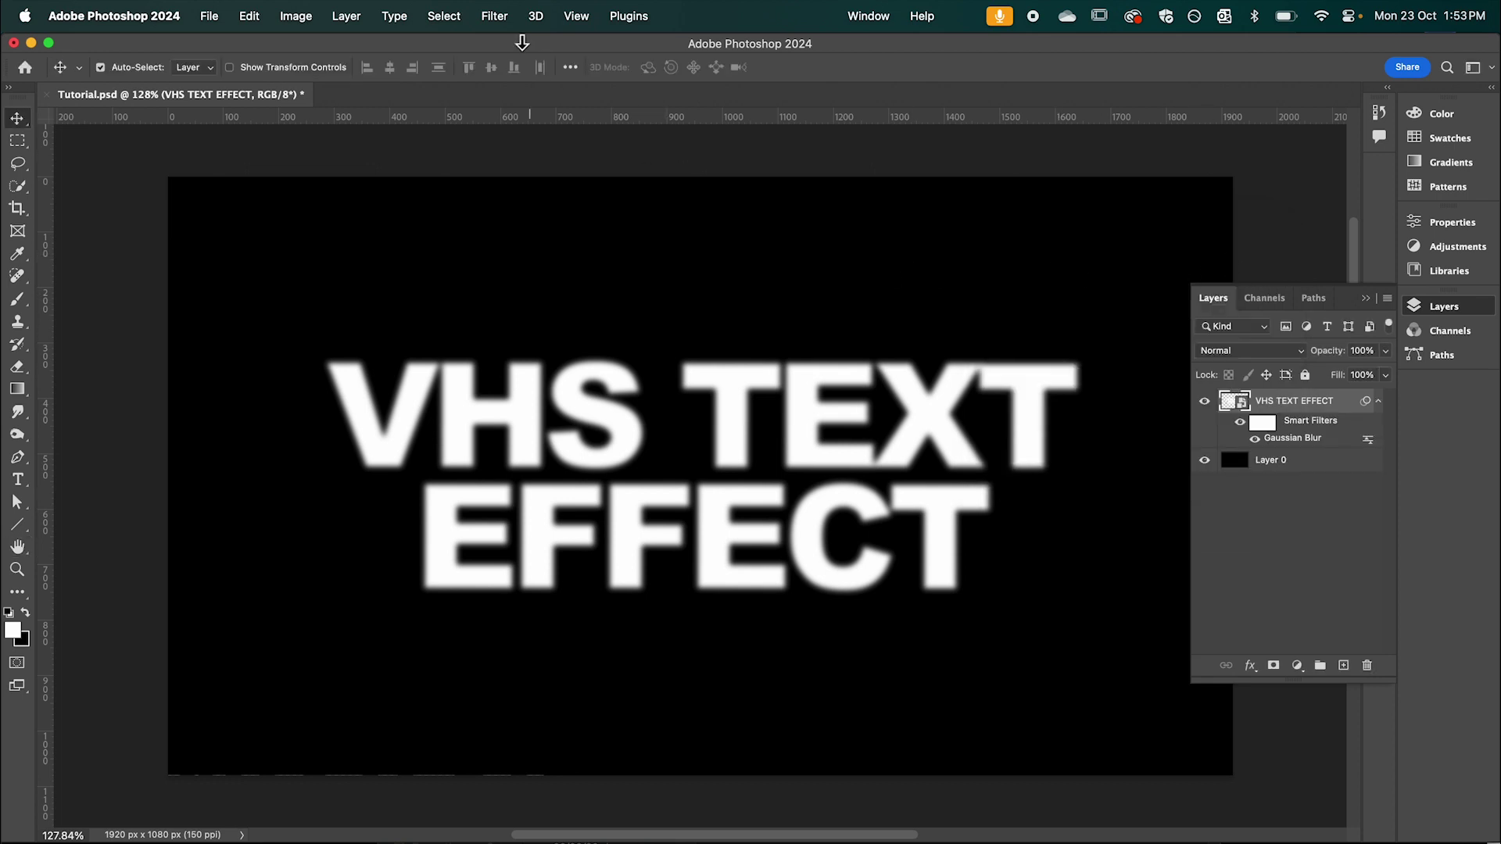
{"action": "left_click", "coordinate": [501, 19]}
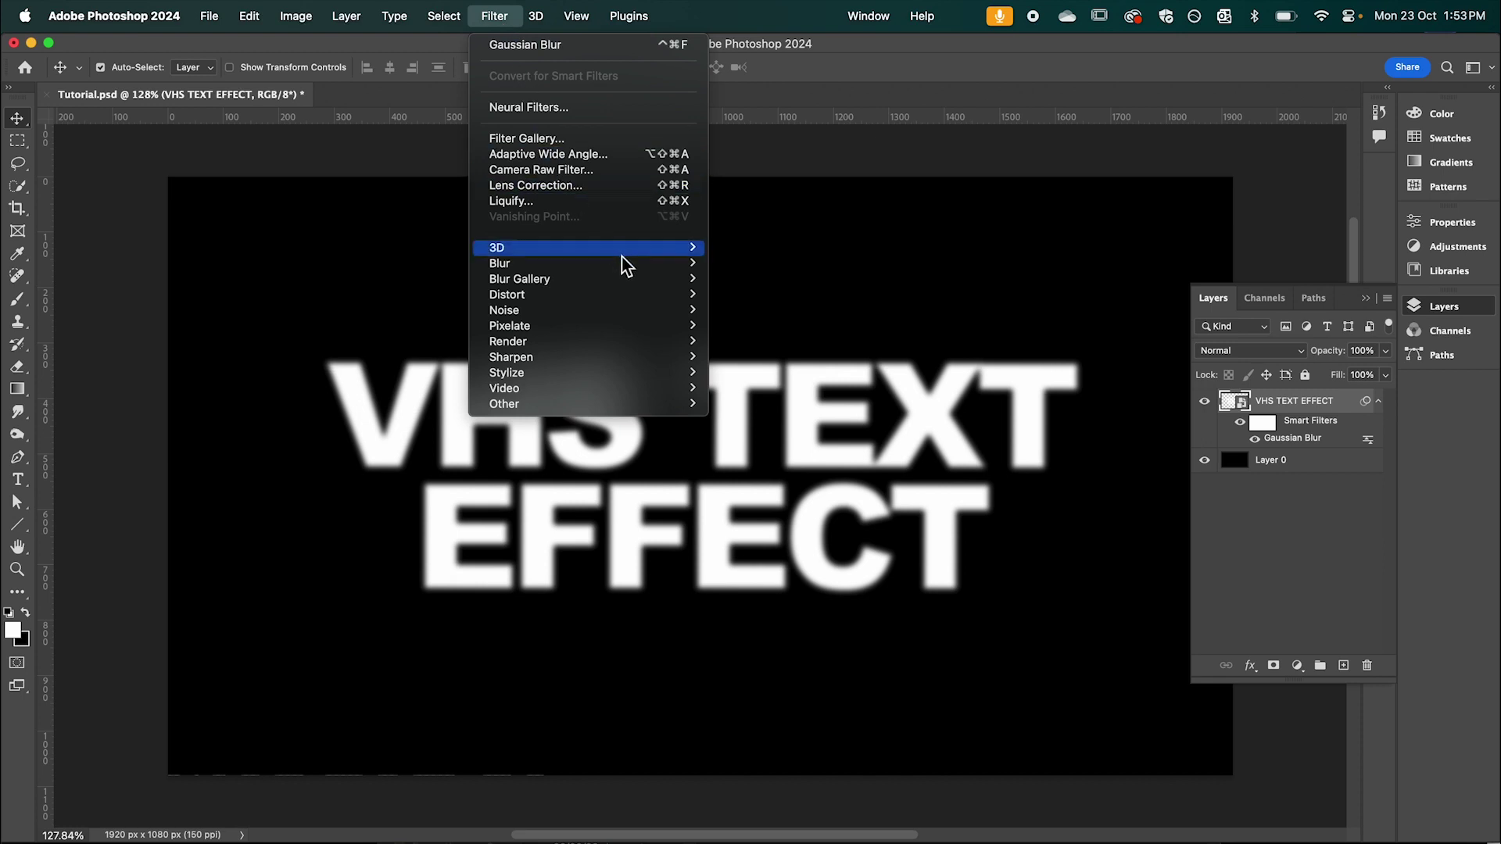
Add an Iris Blur and reposition, reshape and rotate its ellipse around the text.
{"action": "mouse_move", "coordinate": [635, 266]}
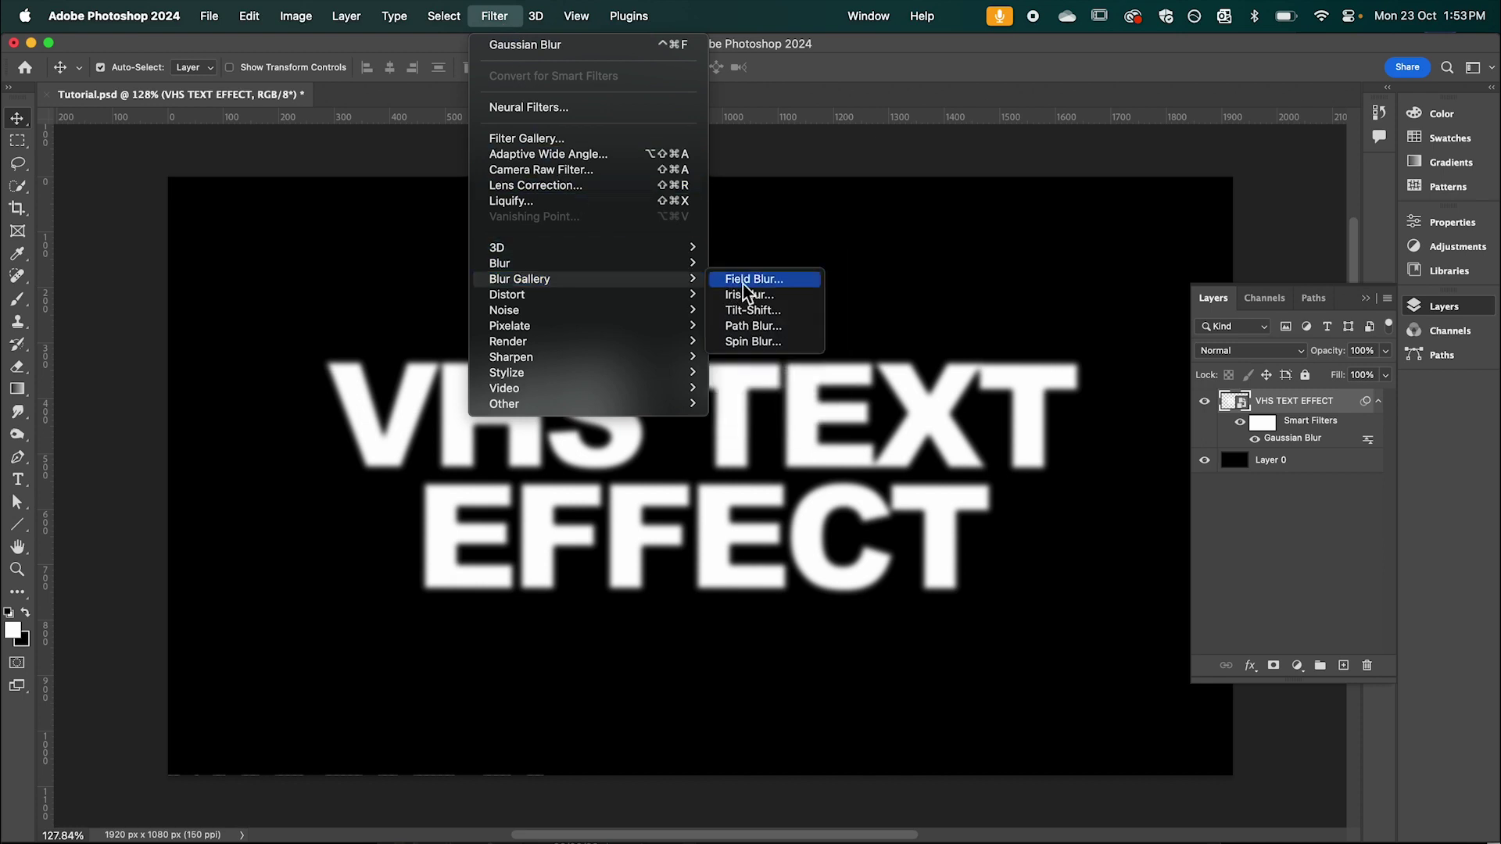
{"action": "left_click", "coordinate": [769, 303]}
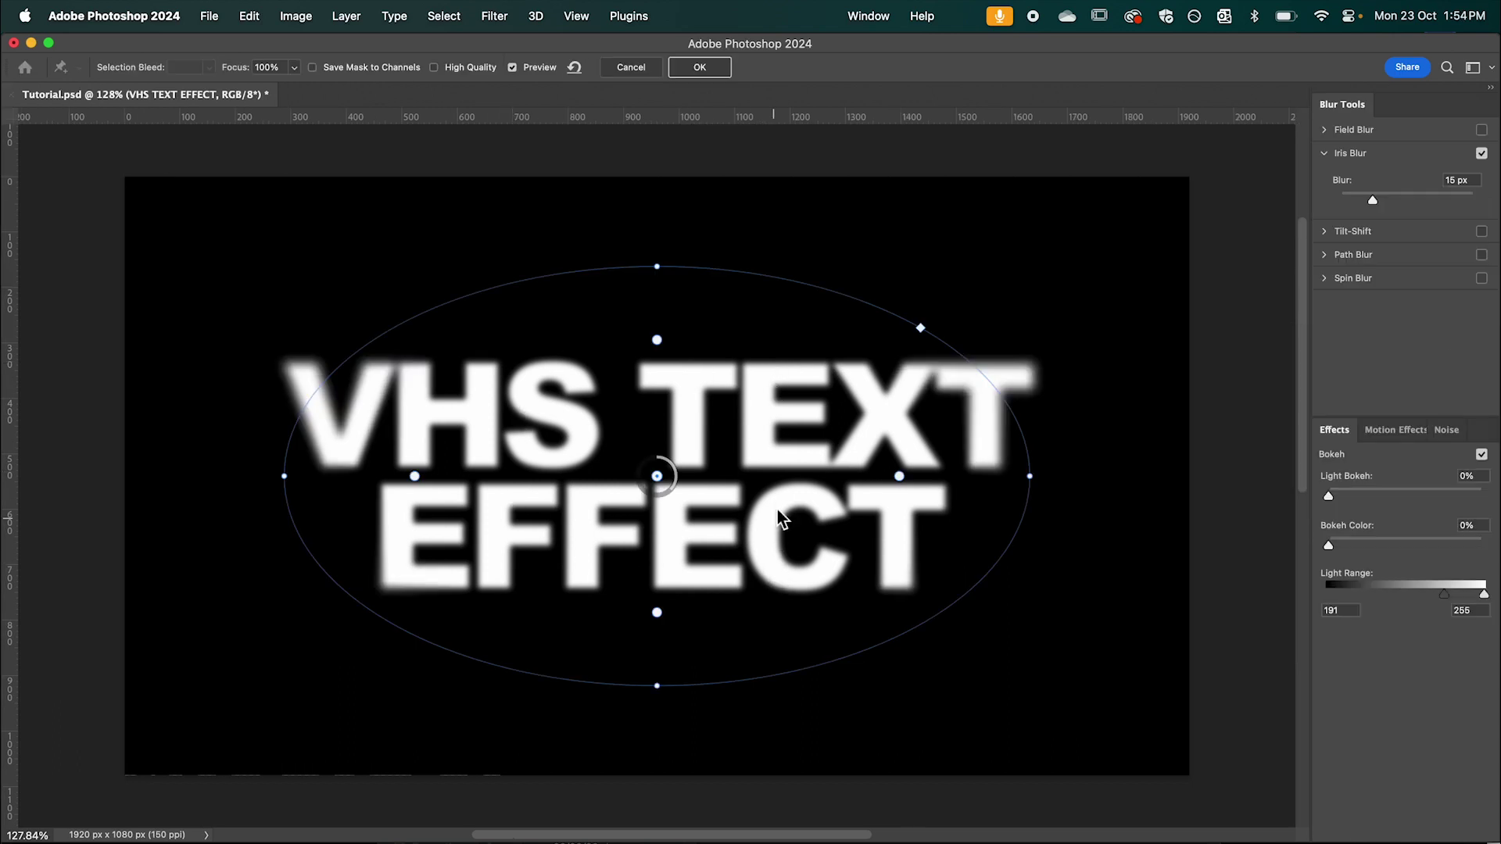
{"action": "mouse_move", "coordinate": [790, 514]}
{"action": "left_mouse_down"}
{"action": "mouse_move", "coordinate": [743, 526]}
{"action": "mouse_move", "coordinate": [791, 526]}
{"action": "left_mouse_up"}
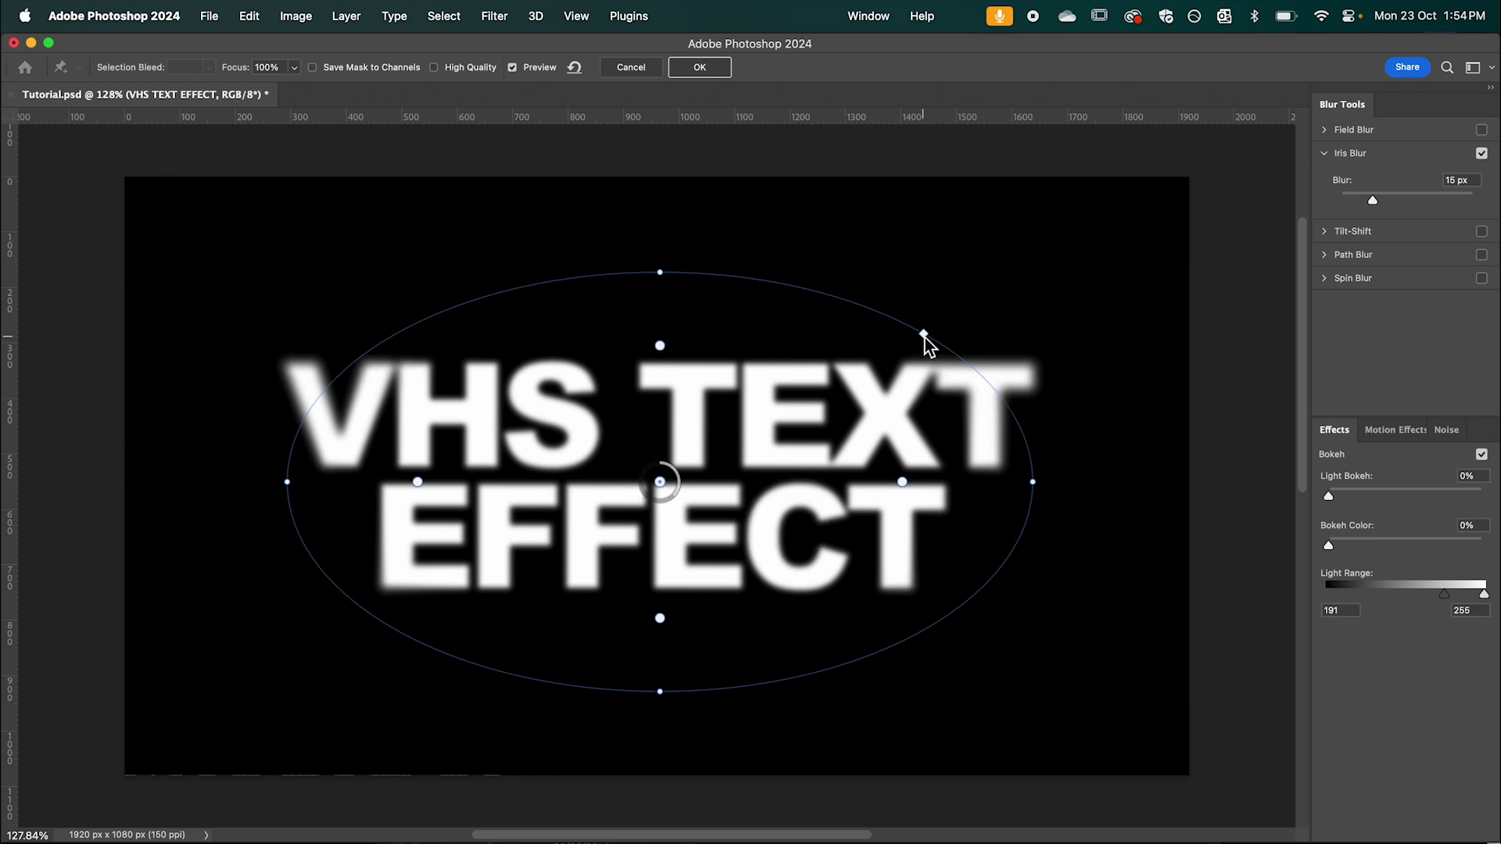
{"action": "mouse_move", "coordinate": [925, 337]}
{"action": "left_mouse_down"}
{"action": "mouse_move", "coordinate": [976, 310]}
{"action": "mouse_move", "coordinate": [1028, 309]}
{"action": "mouse_move", "coordinate": [942, 337]}
{"action": "left_mouse_up"}
{"action": "mouse_move", "coordinate": [1039, 481]}
{"action": "left_mouse_down"}
{"action": "mouse_move", "coordinate": [1018, 556]}
{"action": "mouse_move", "coordinate": [1028, 494]}
{"action": "left_mouse_up"}
{"action": "mouse_move", "coordinate": [897, 488]}
{"action": "left_mouse_down"}
{"action": "mouse_move", "coordinate": [840, 493]}
{"action": "mouse_move", "coordinate": [912, 481]}
{"action": "left_mouse_up"}
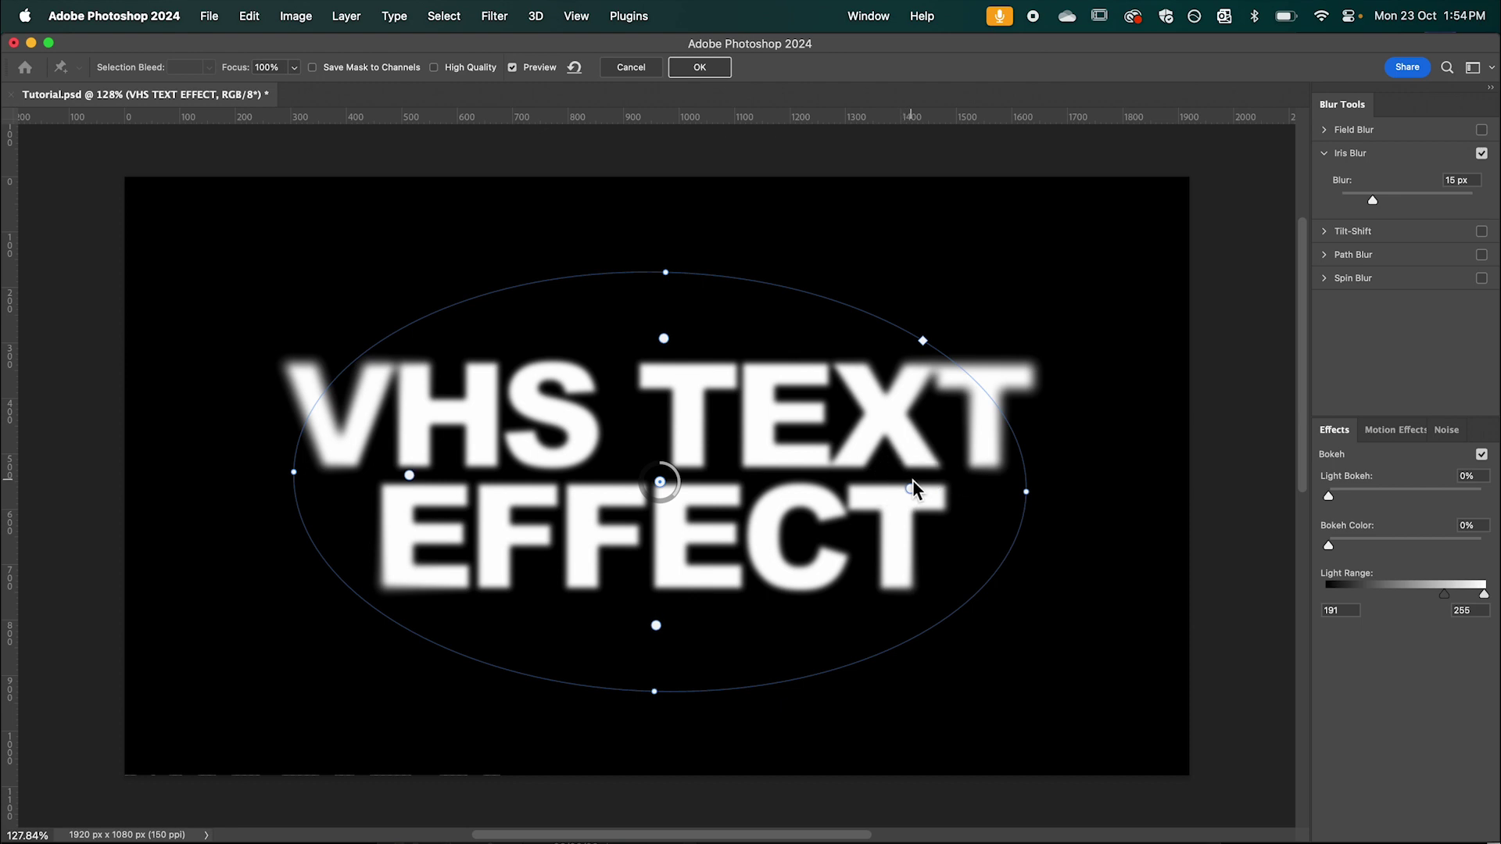
Set the iris blur strength to 14 px, flatten the ellipse vertically, and apply it.
{"action": "left_click_drag", "start_coordinate": [670, 494], "coordinate": [644, 480]}
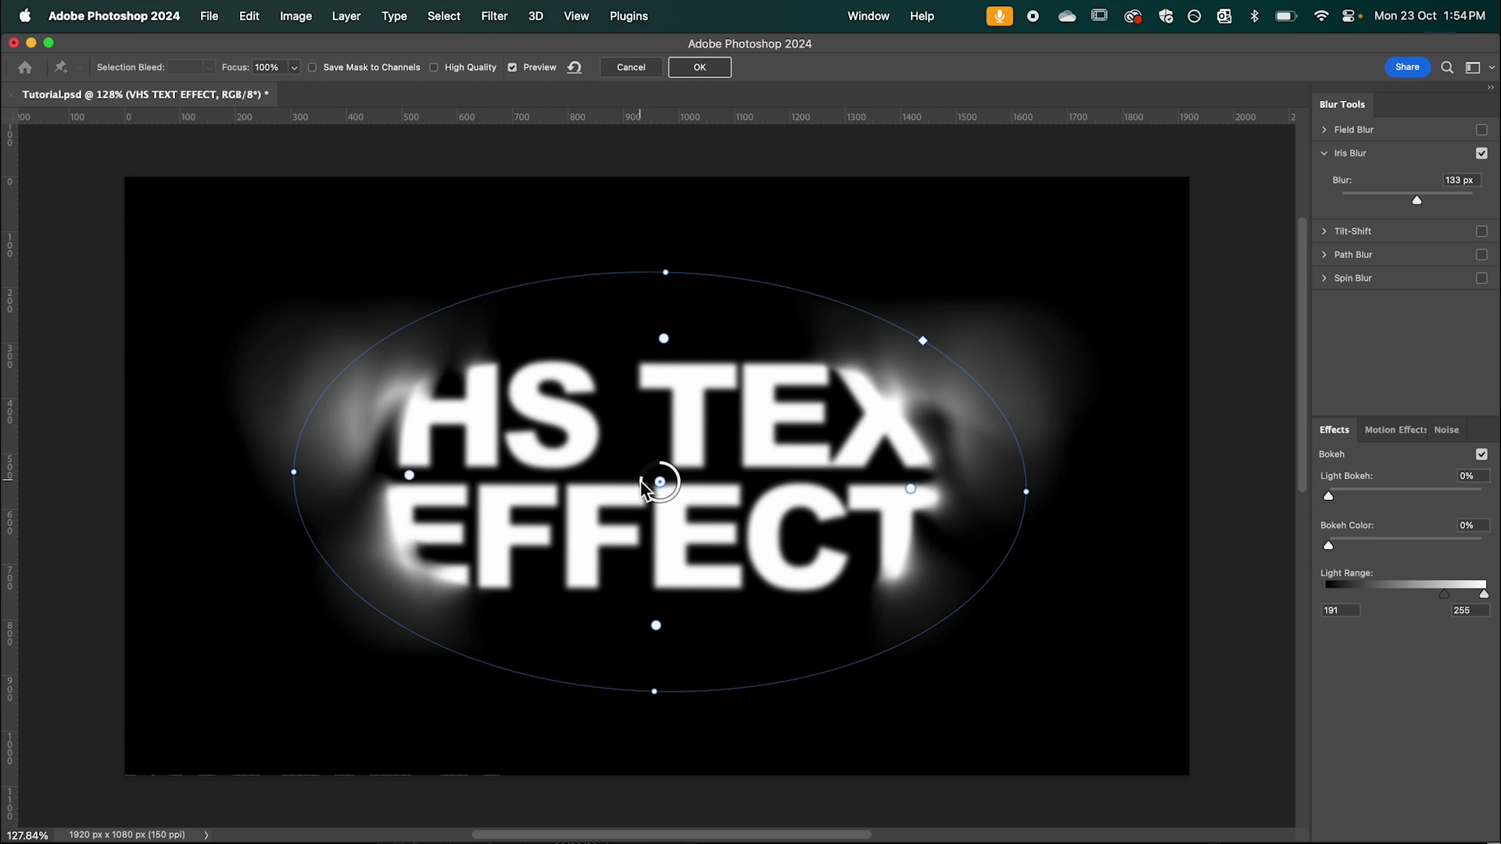
{"action": "mouse_move", "coordinate": [647, 493]}
{"action": "left_mouse_down"}
{"action": "mouse_move", "coordinate": [656, 506]}
{"action": "mouse_move", "coordinate": [679, 483]}
{"action": "mouse_move", "coordinate": [683, 500]}
{"action": "mouse_move", "coordinate": [670, 480]}
{"action": "left_mouse_up"}
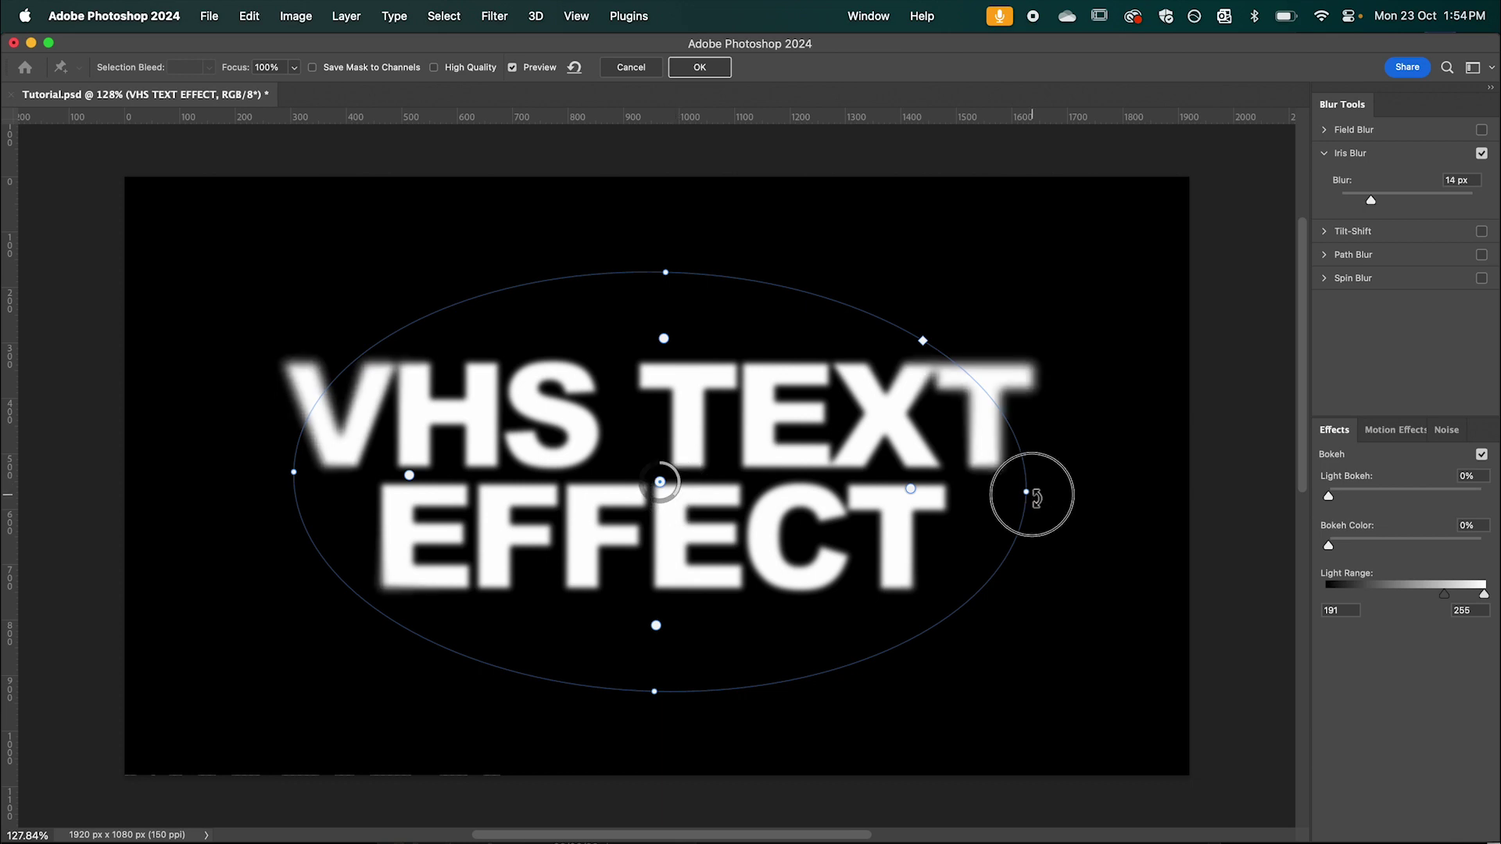
{"action": "left_click_drag", "start_coordinate": [1032, 496], "coordinate": [1014, 506]}
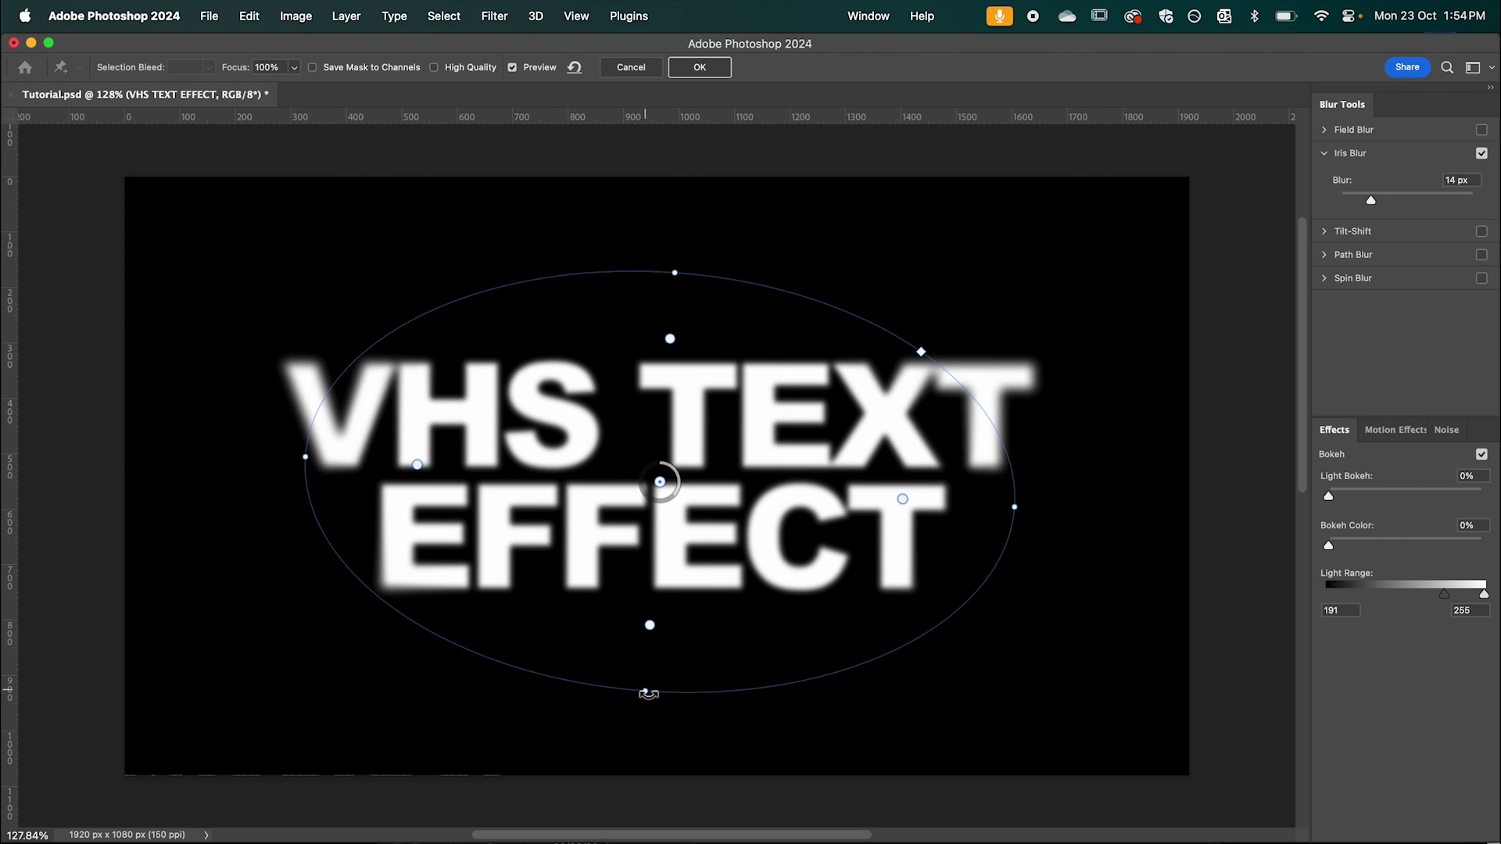
{"action": "left_click_drag", "start_coordinate": [648, 693], "coordinate": [650, 625]}
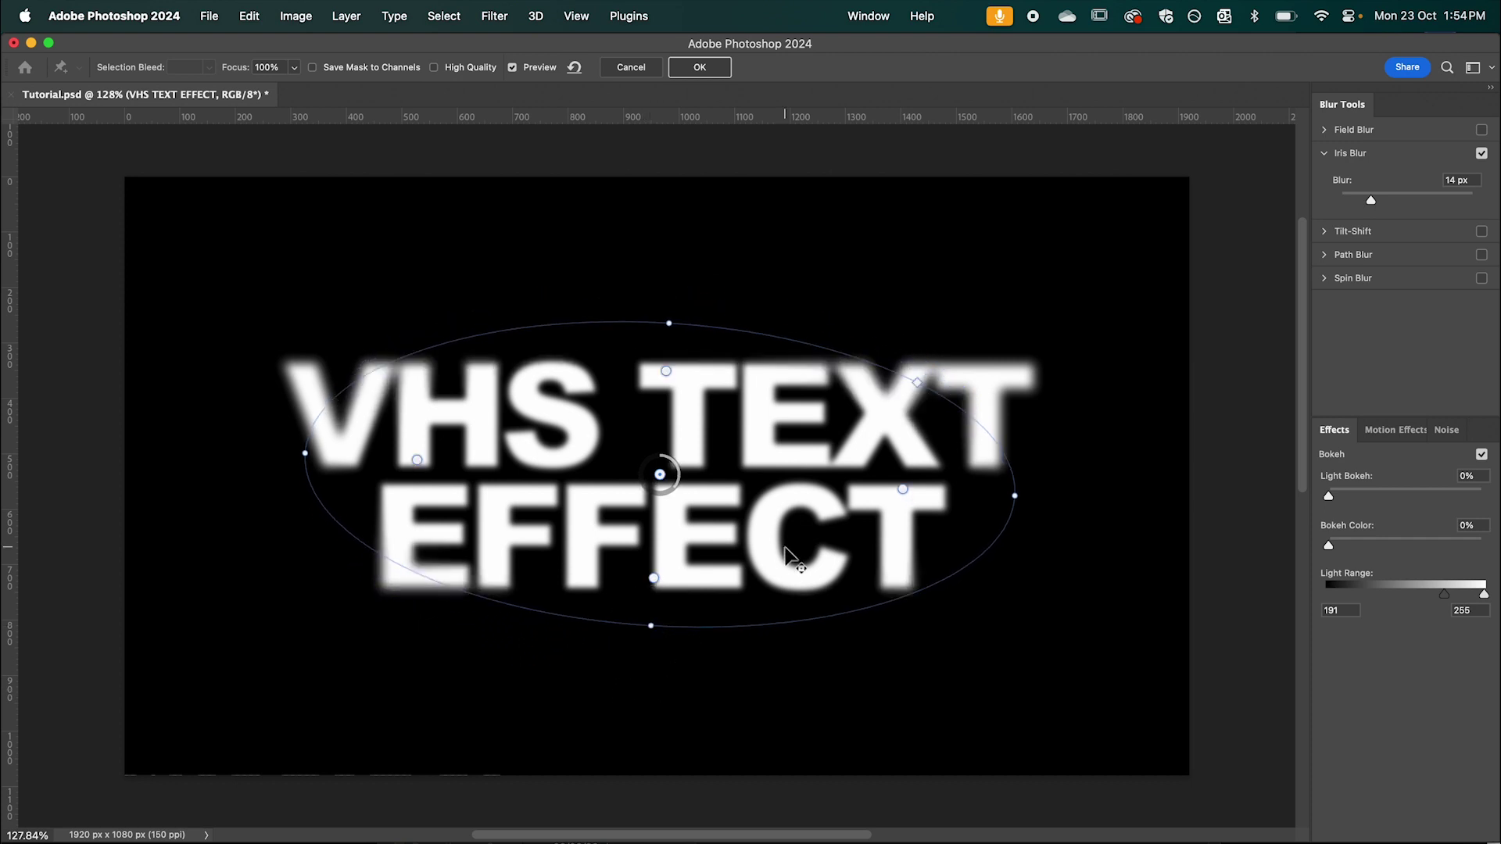
{"action": "left_click", "coordinate": [708, 68]}
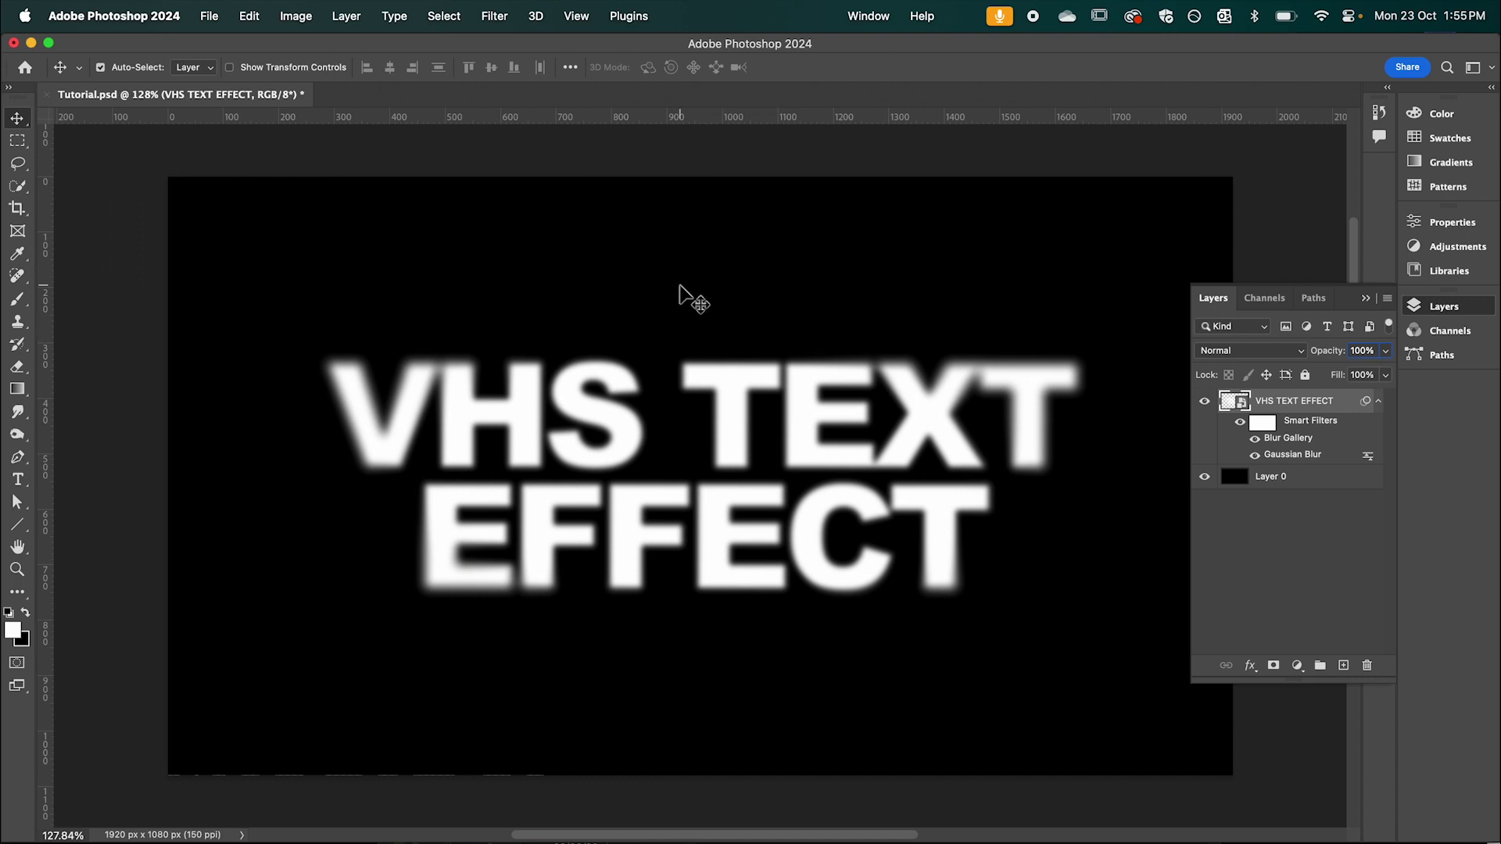
Apply a Radial Blur with Spin method, amount 8 and Good quality to the text.
{"action": "left_click", "coordinate": [498, 18]}
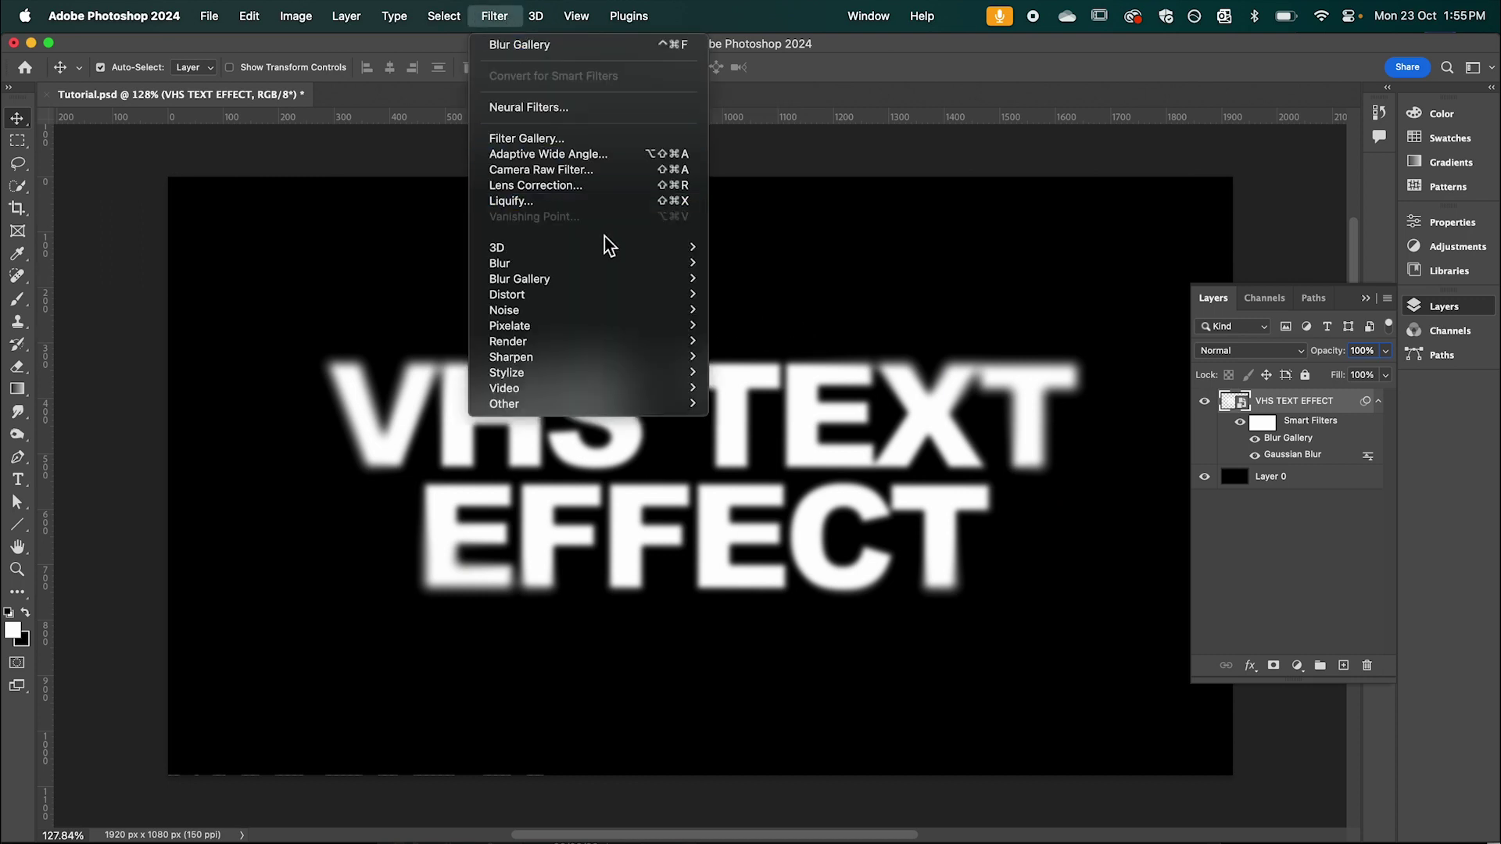
{"action": "mouse_move", "coordinate": [618, 263]}
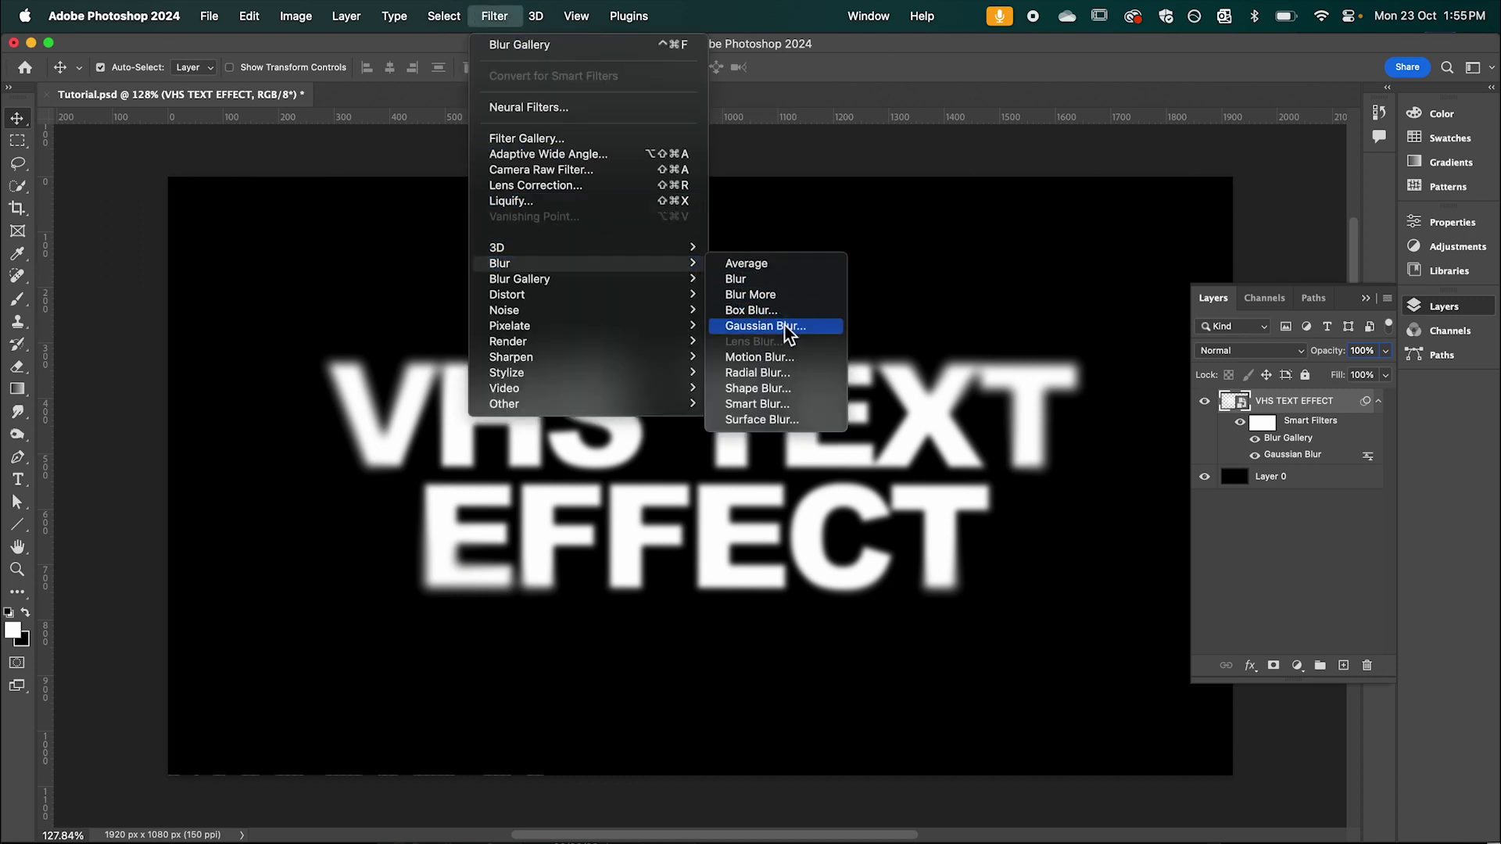
{"action": "left_click", "coordinate": [792, 382]}
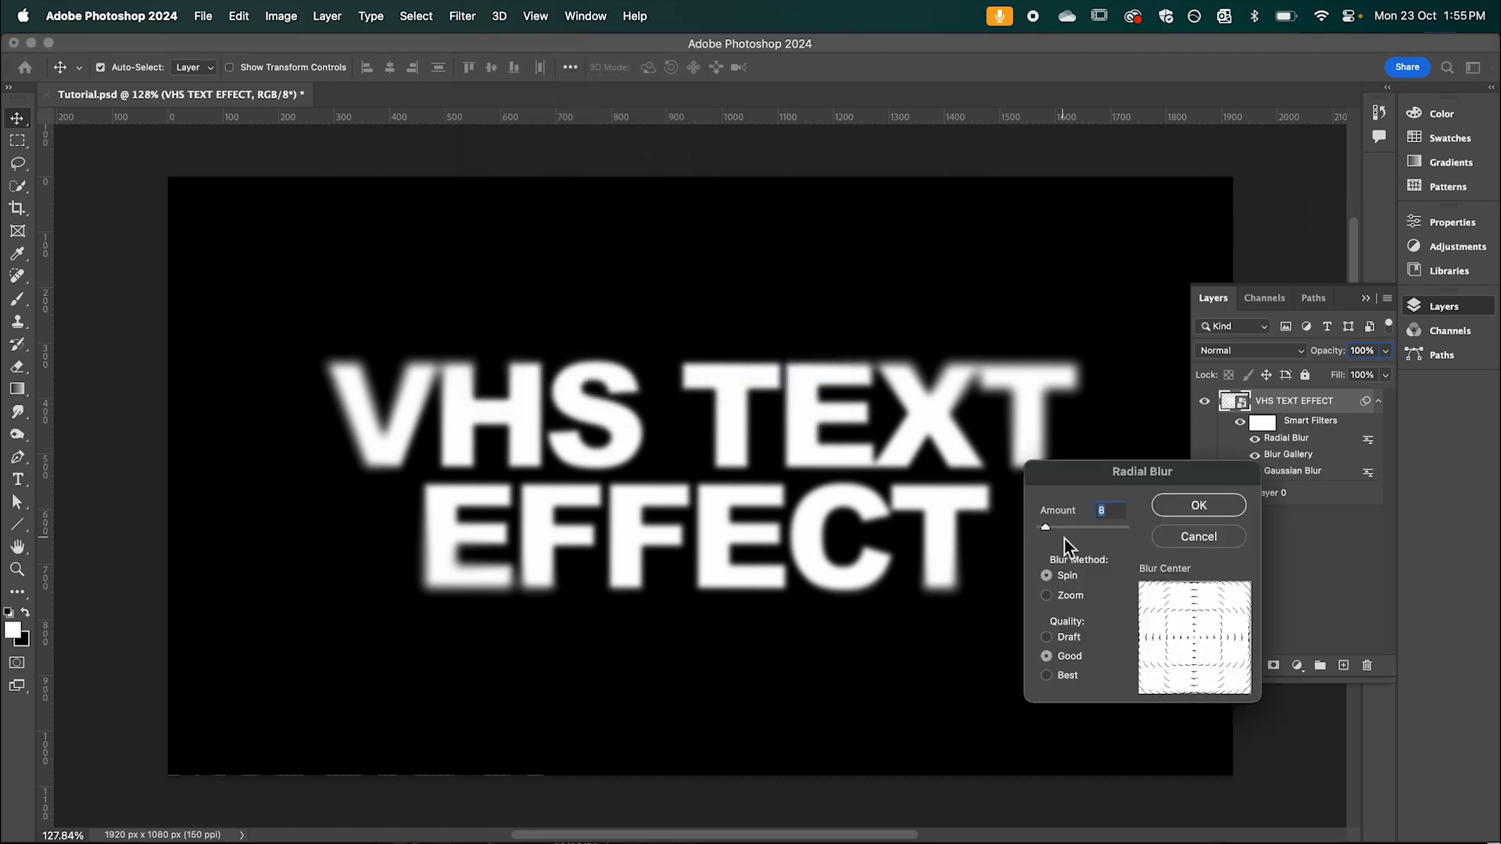
{"action": "left_click", "coordinate": [1167, 506]}
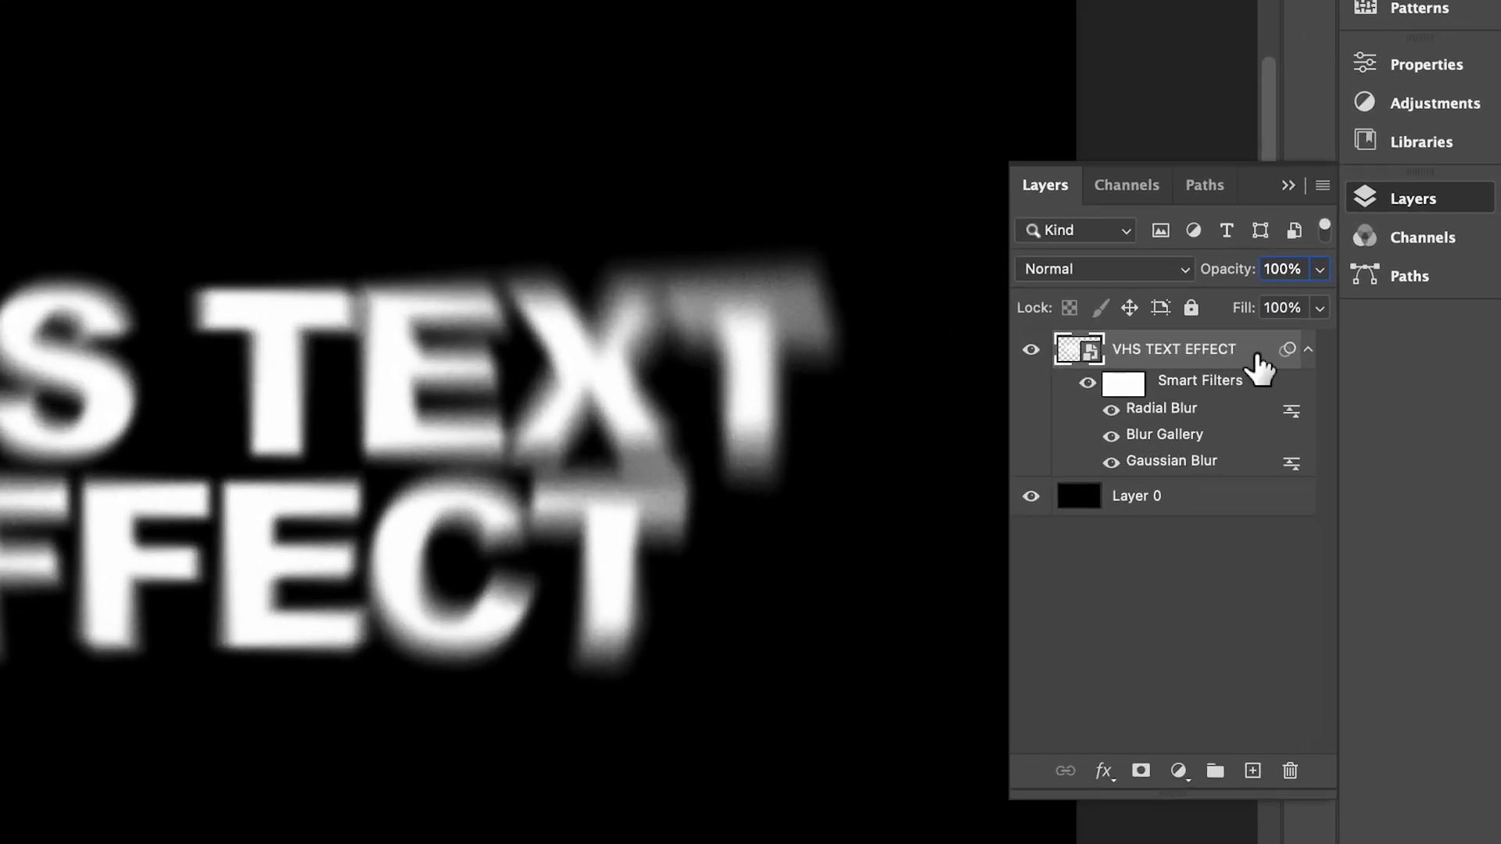
Duplicate the blurred text layer and set the original top layer to Color Dodge at 100% opacity.
{"action": "left_click_drag", "start_coordinate": [1255, 368], "coordinate": [1247, 435]}
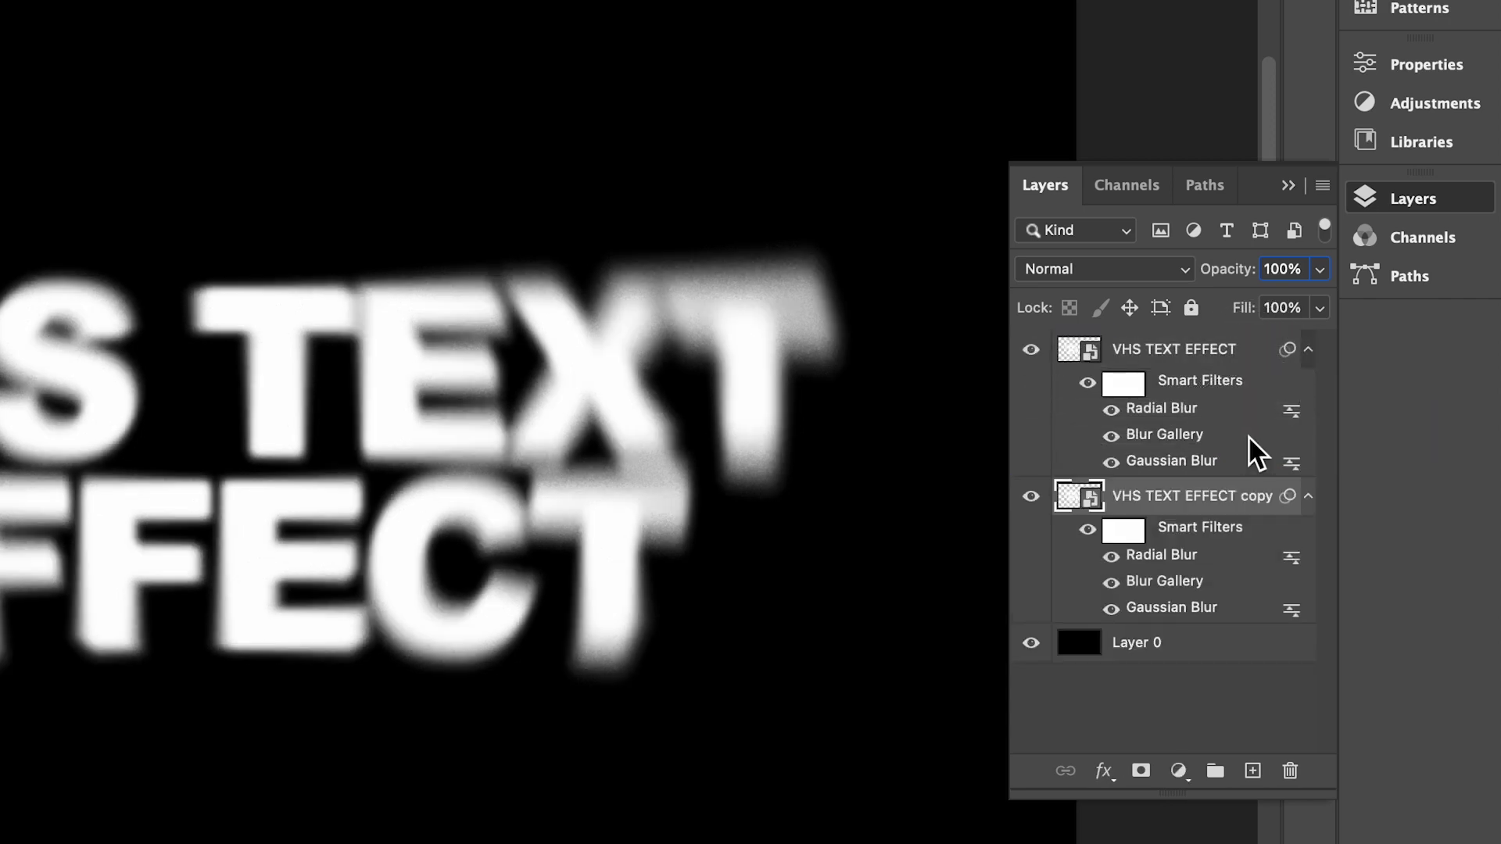
{"action": "left_click", "coordinate": [1236, 354]}
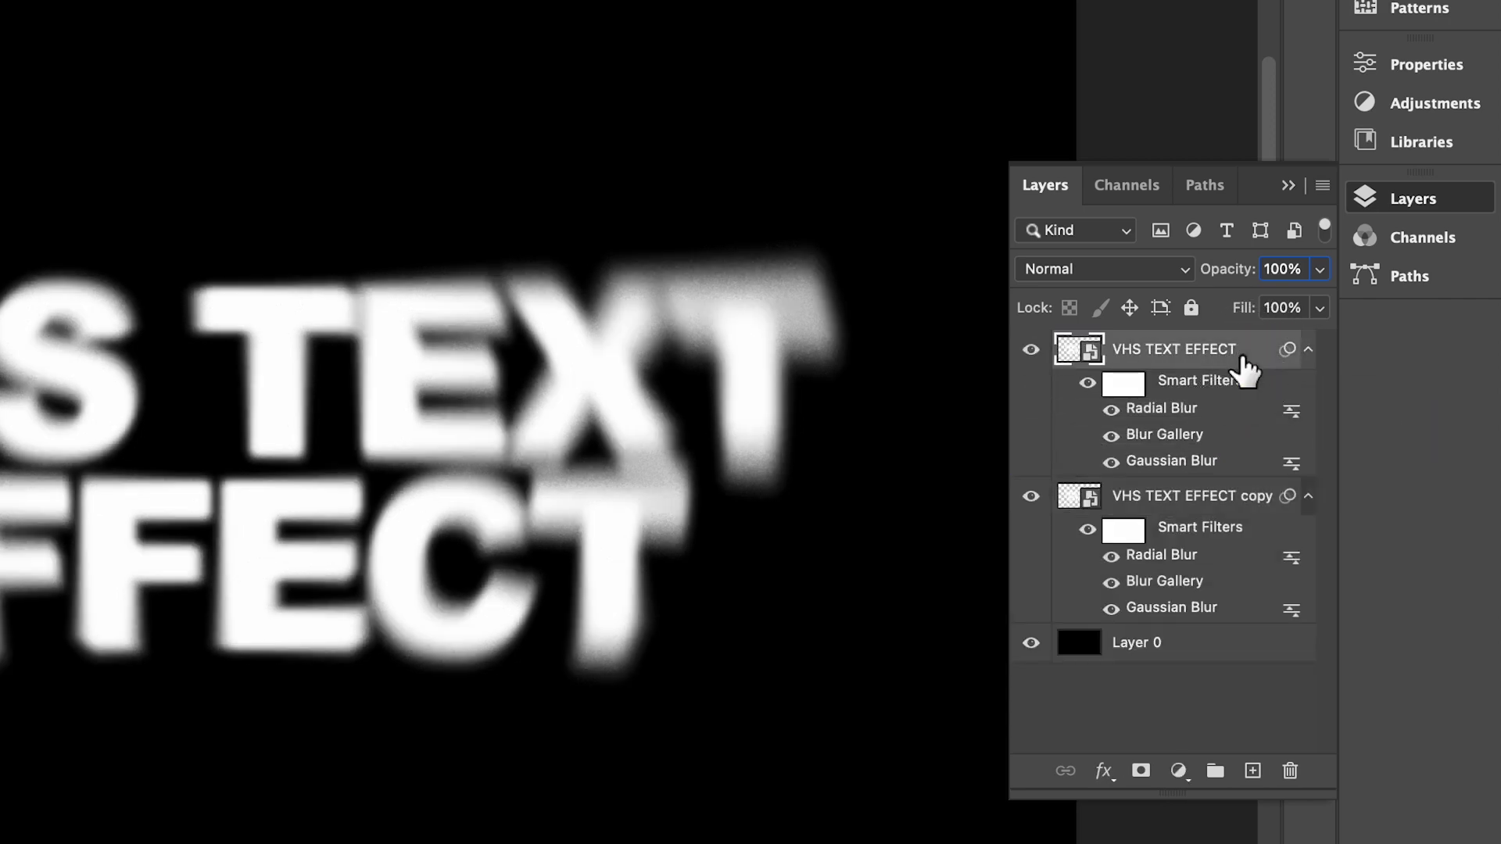
{"action": "left_click", "coordinate": [1126, 272]}
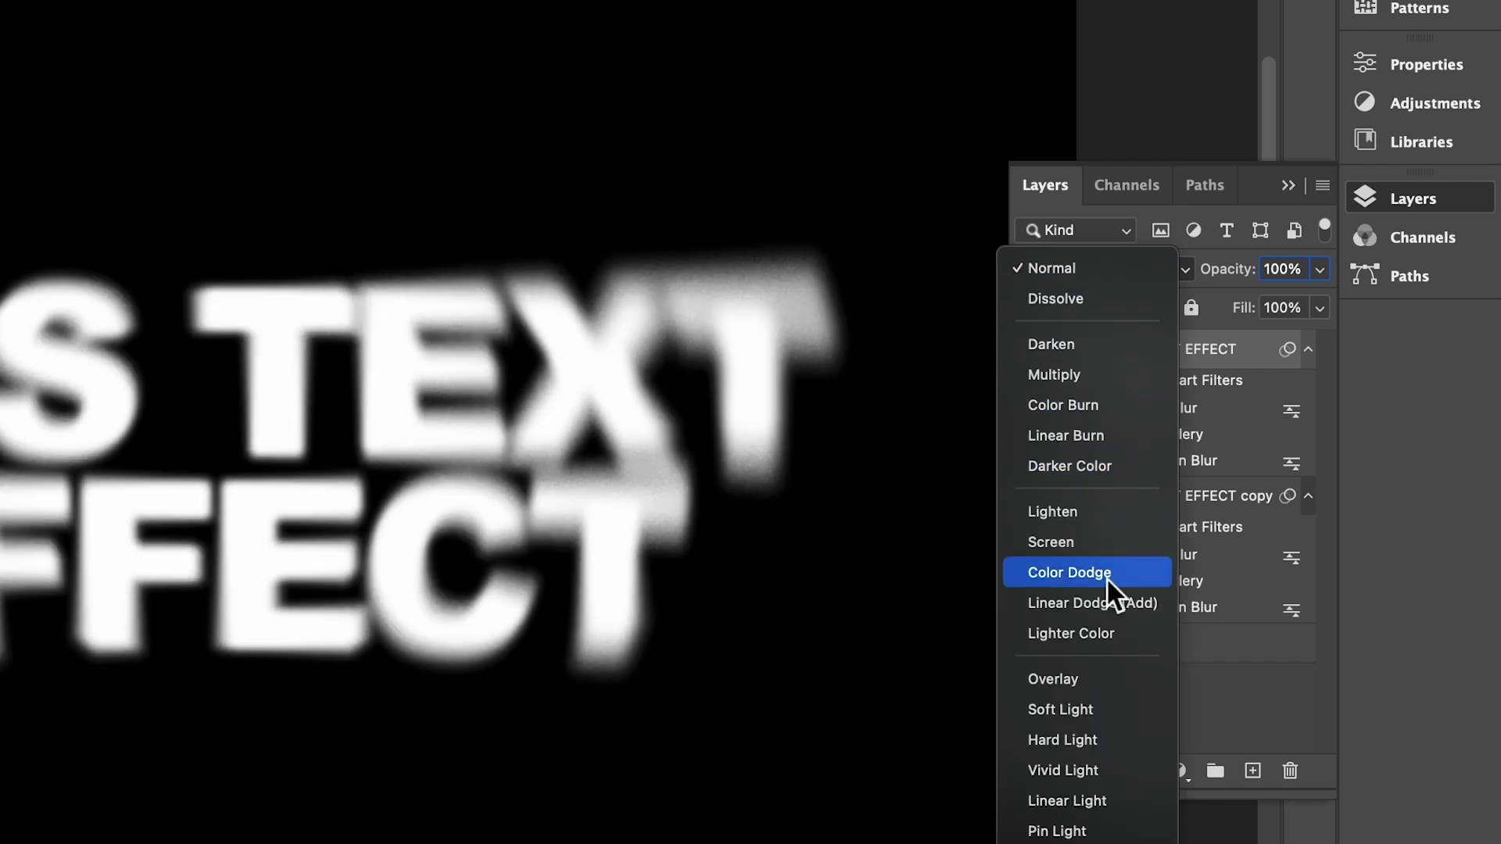
{"action": "left_click", "coordinate": [1105, 577]}
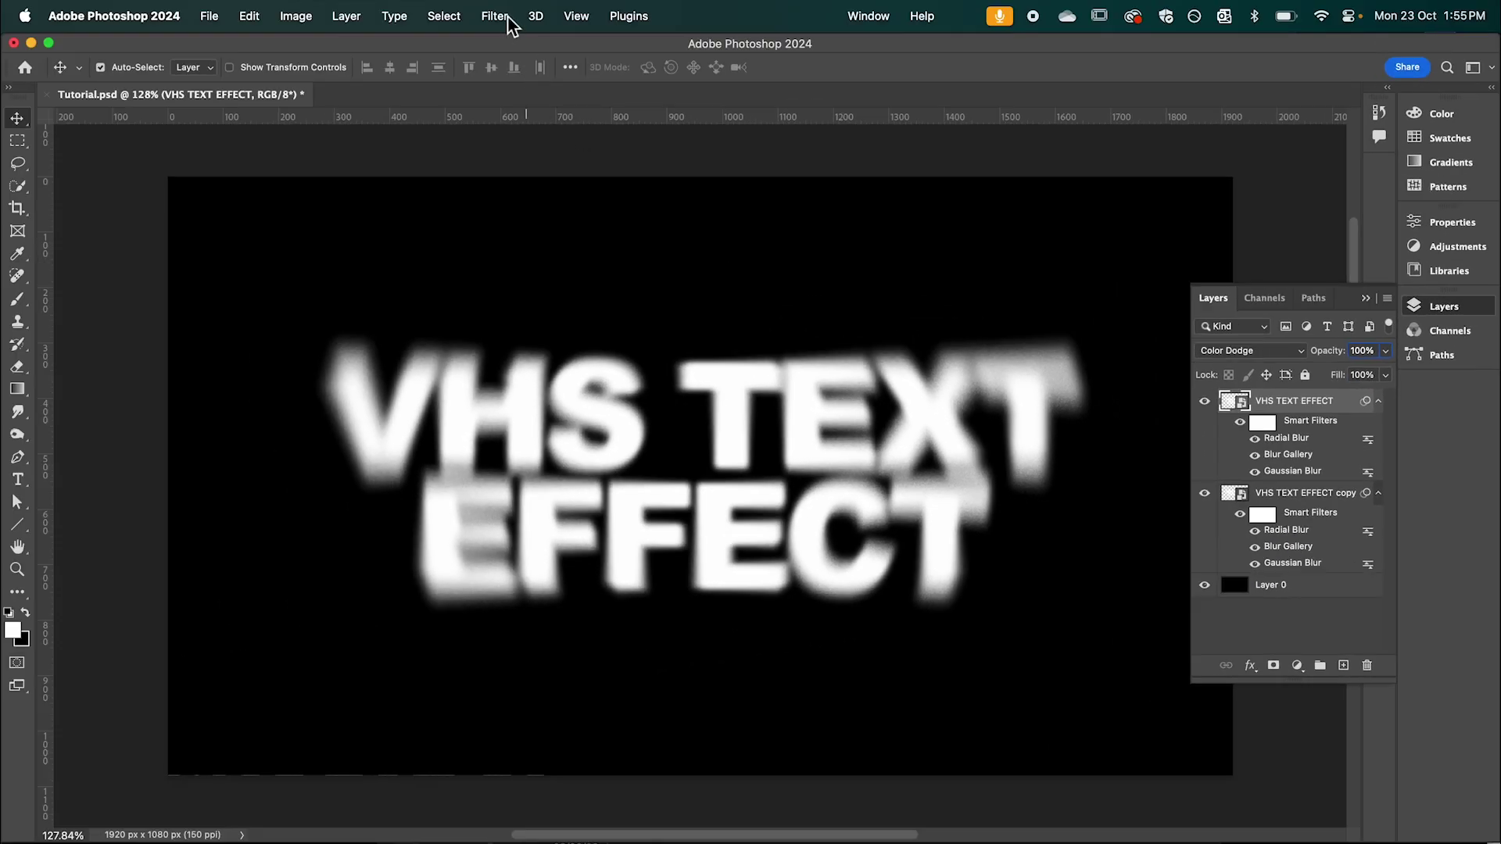
{"action": "left_click", "coordinate": [504, 17]}
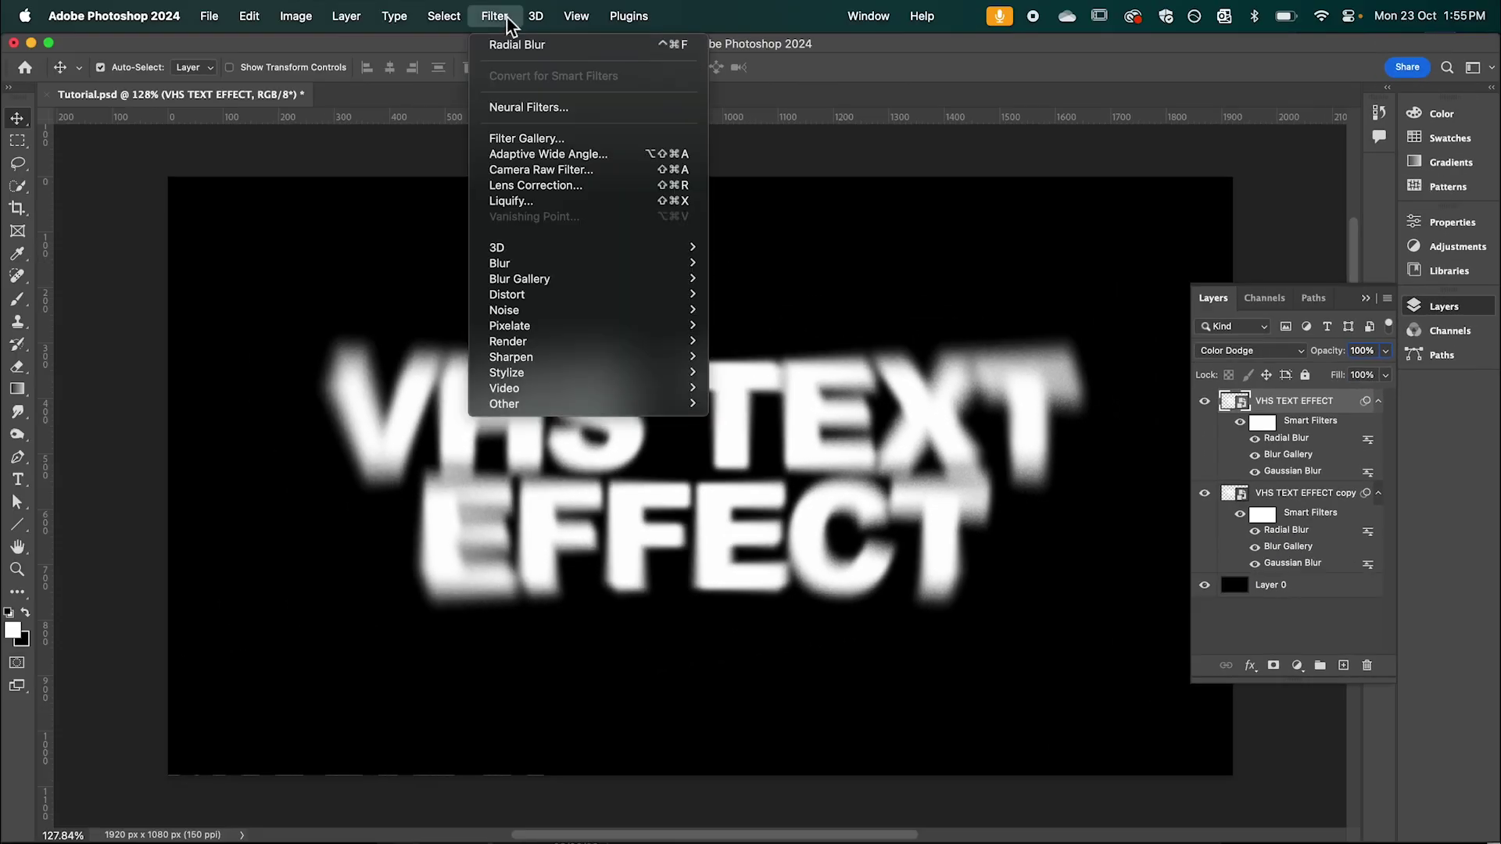
Apply a Filter Gallery Halftone Pattern with Line type, size 1 and contrast 0.
{"action": "left_click", "coordinate": [561, 139]}
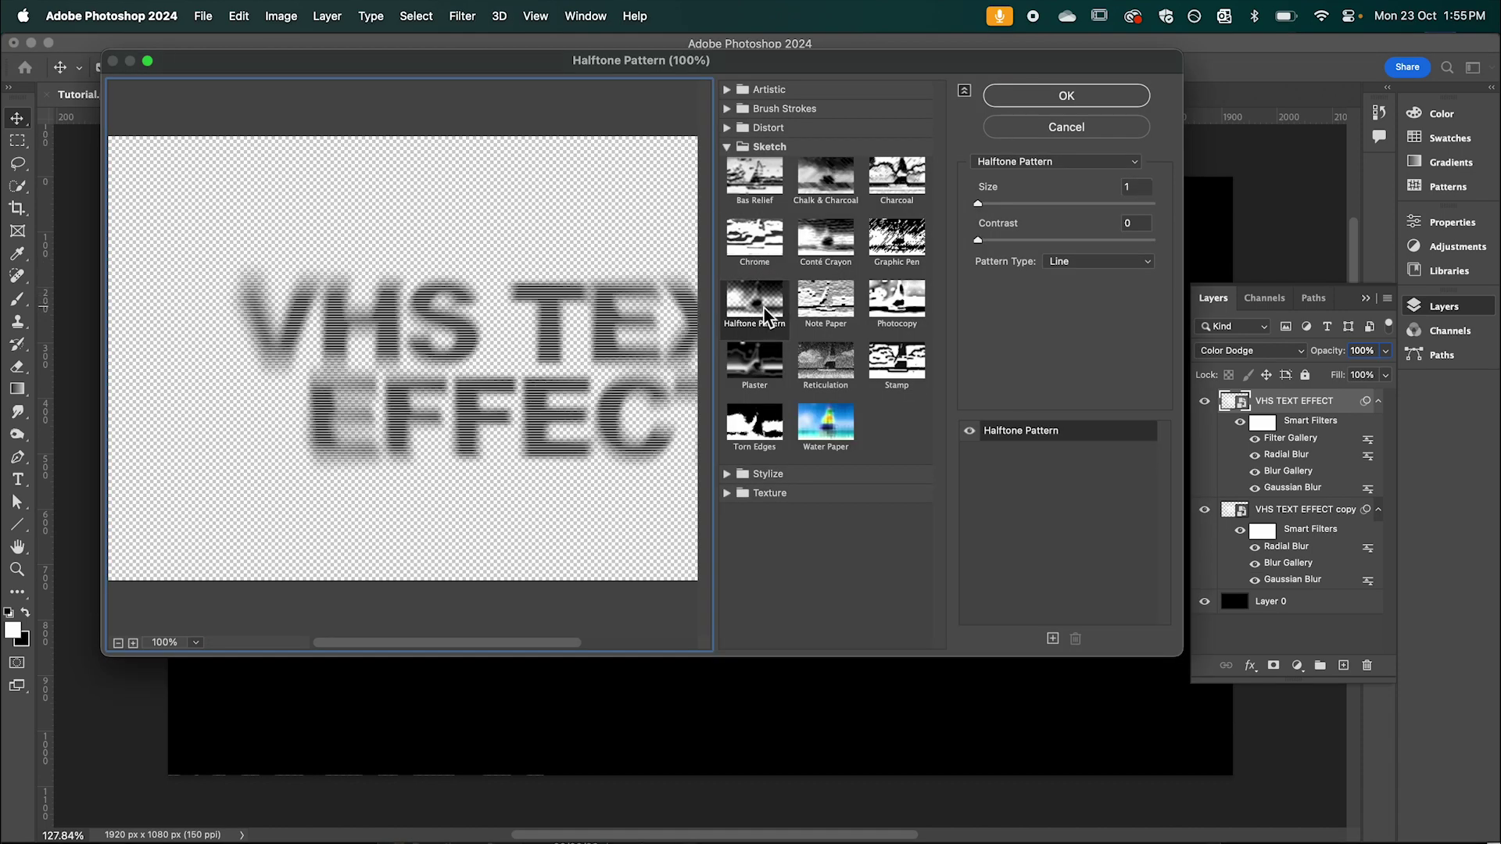
{"action": "left_click_drag", "start_coordinate": [979, 206], "coordinate": [1014, 208]}
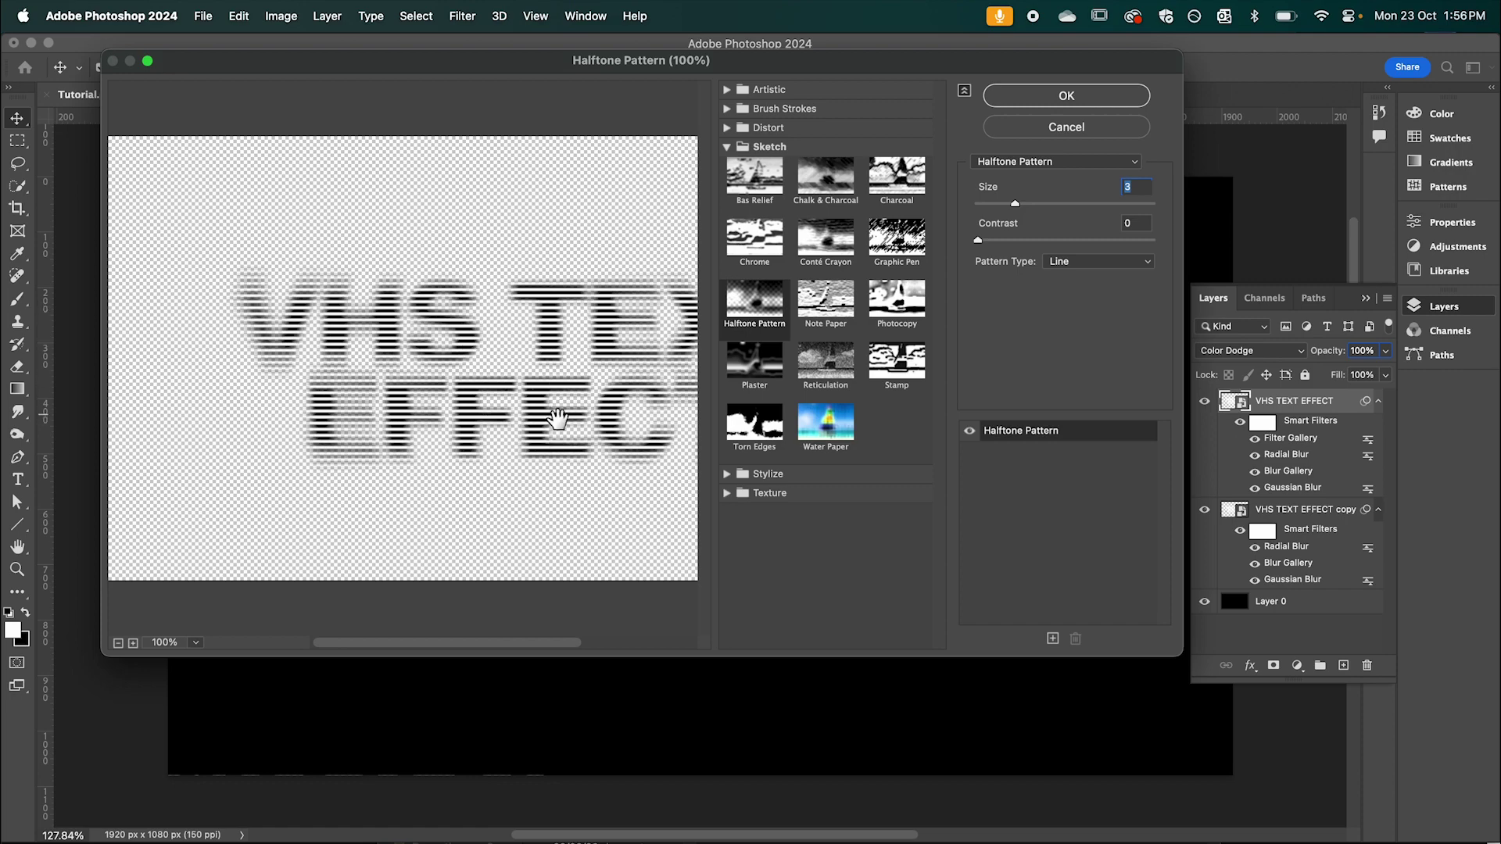
{"action": "left_click_drag", "start_coordinate": [1015, 208], "coordinate": [963, 252]}
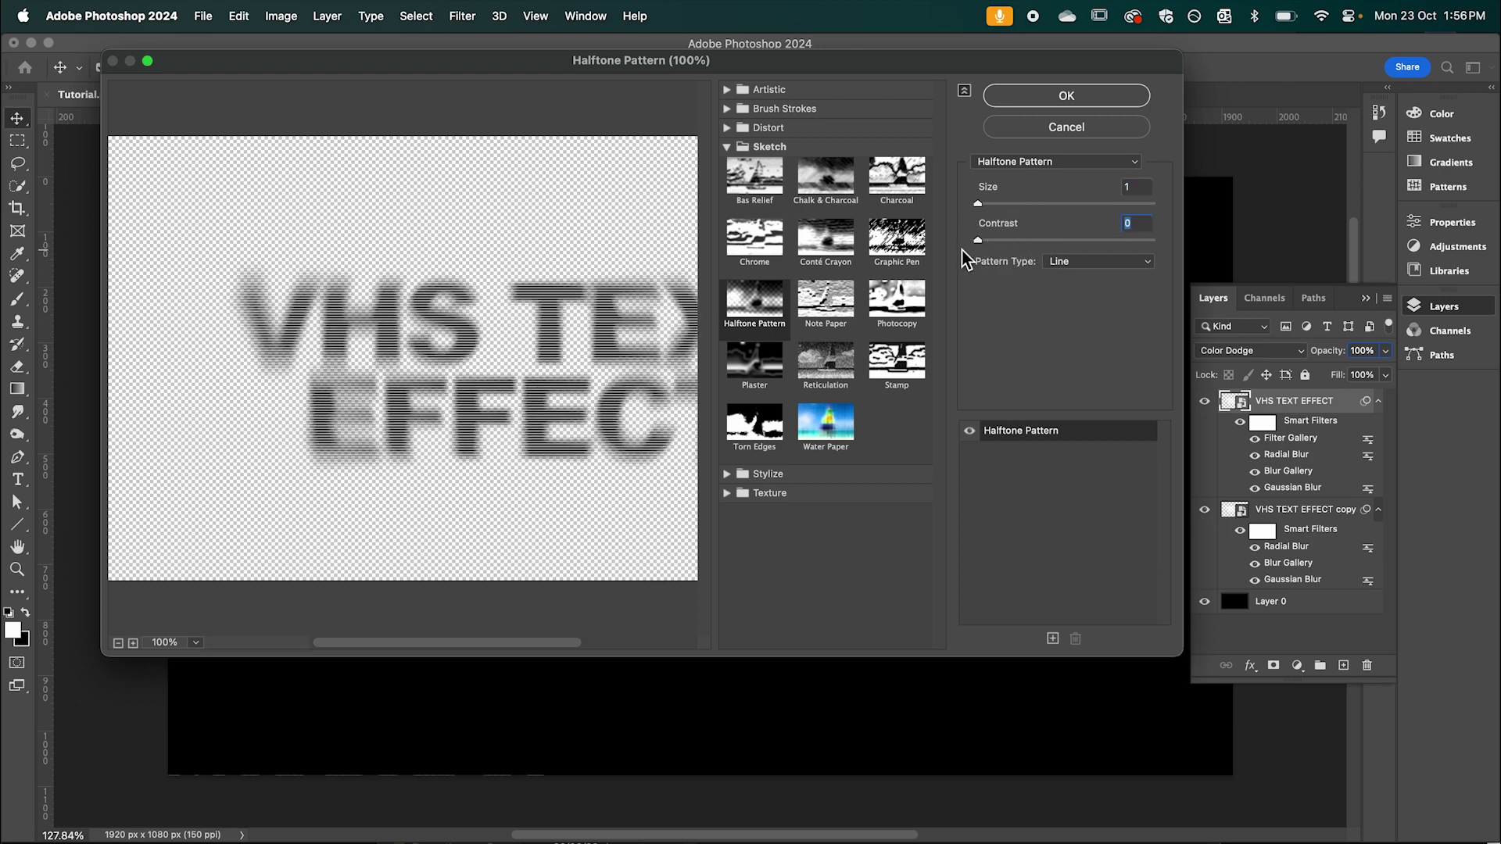
{"action": "left_click", "coordinate": [1044, 97]}
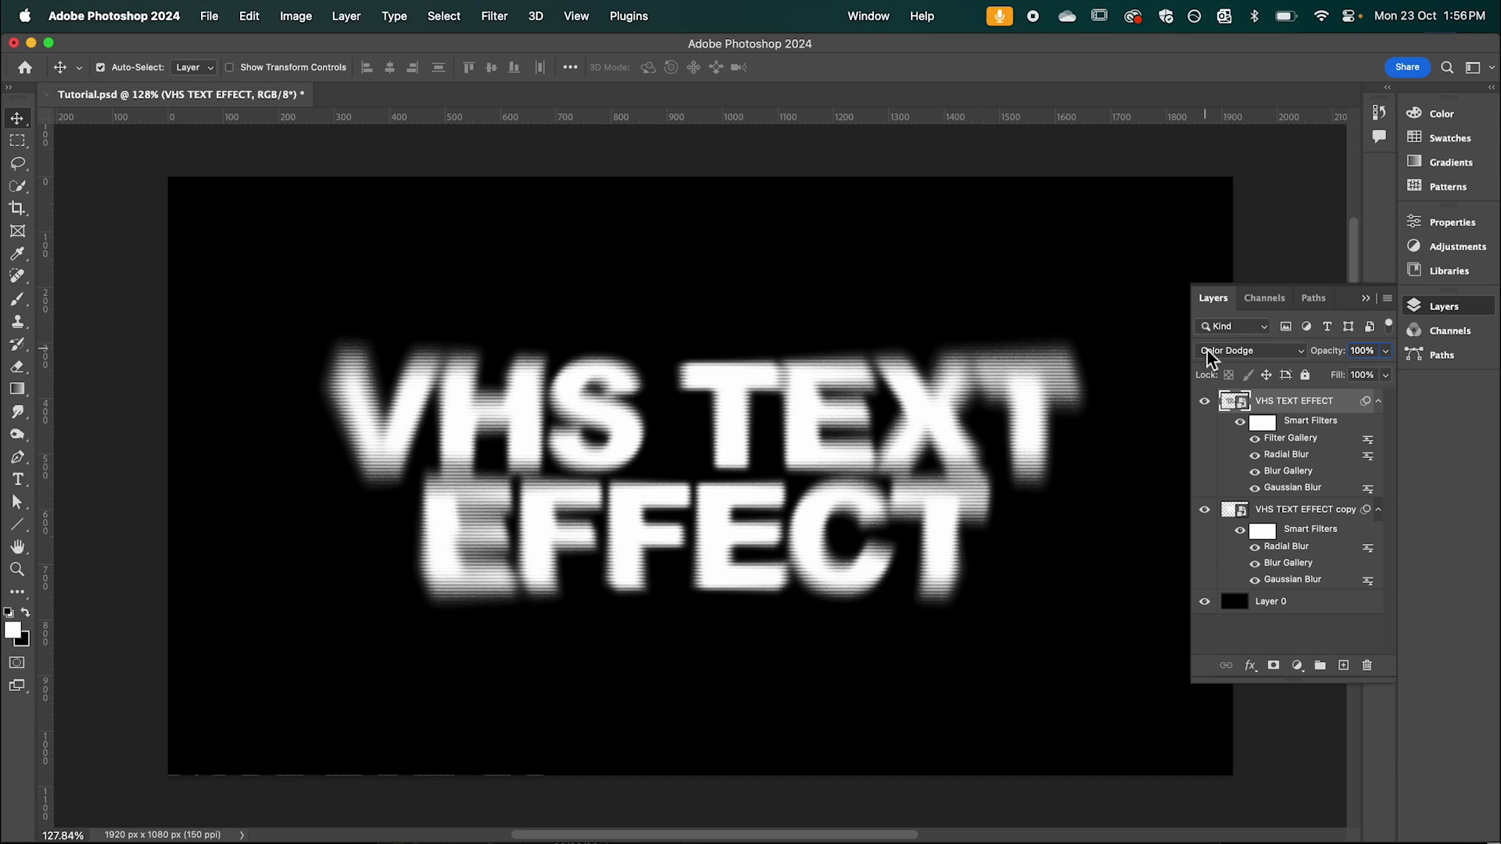
Add a Gradient Map adjustment layer and open its Gradient Editor on the black-to-white gradient.
{"action": "left_click", "coordinate": [1452, 250]}
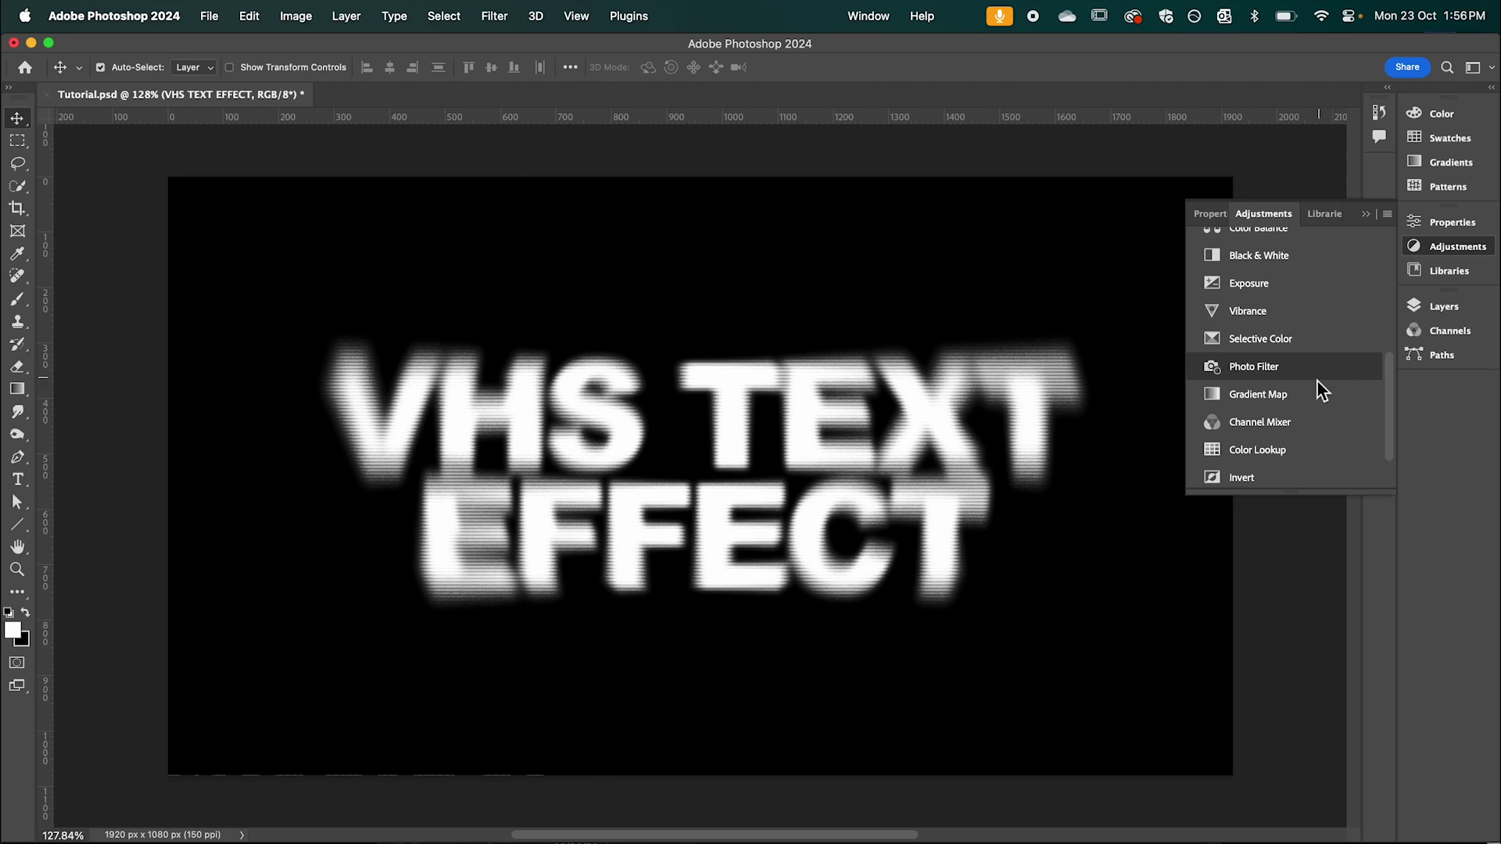
{"action": "left_click", "coordinate": [1291, 395]}
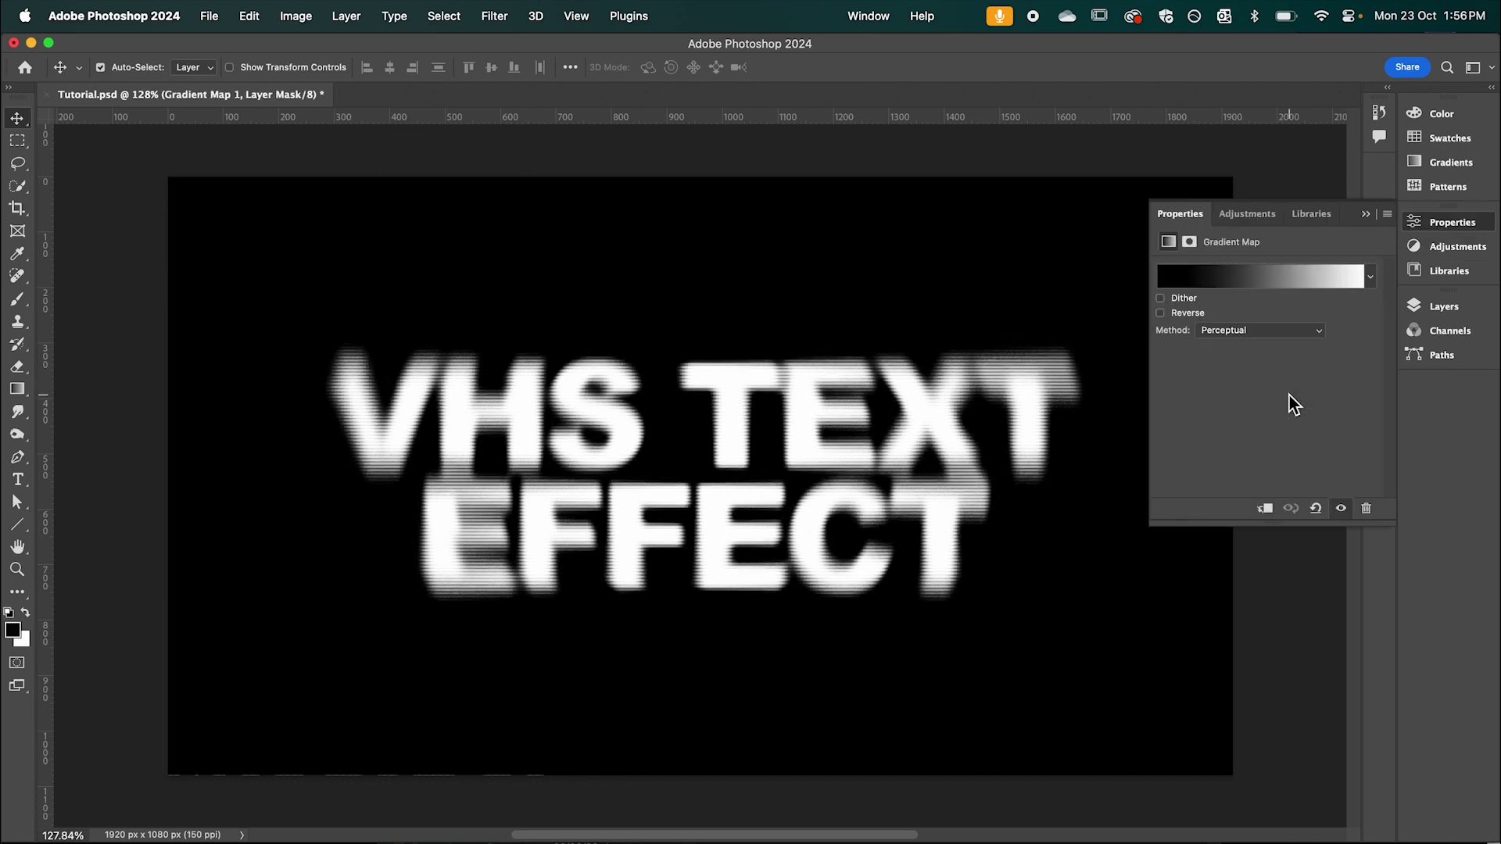
{"action": "left_click", "coordinate": [1233, 277]}
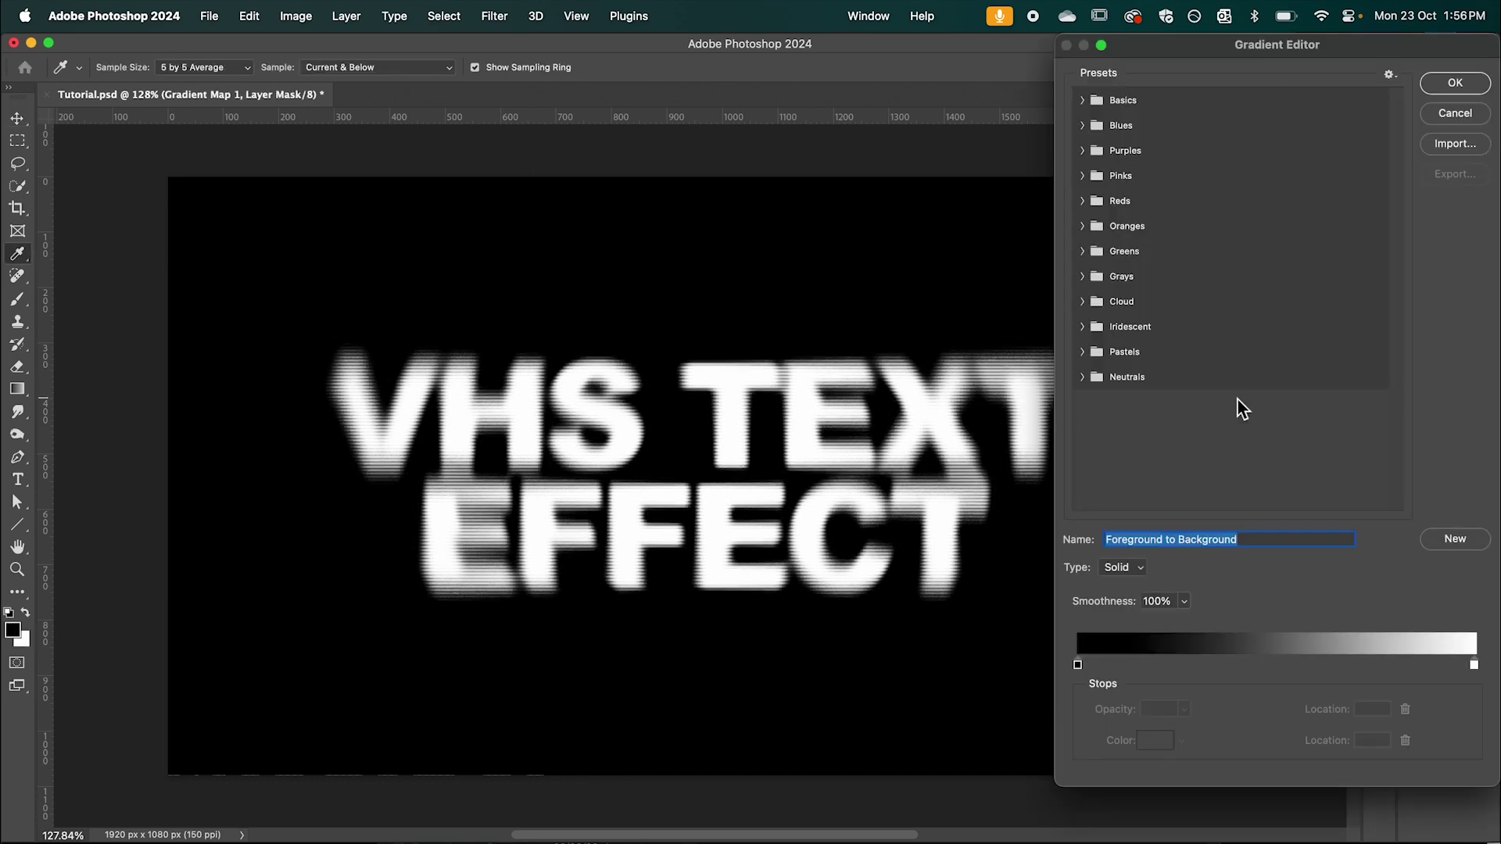
{"action": "left_click_drag", "start_coordinate": [1316, 50], "coordinate": [1150, 56]}
{"action": "left_click", "coordinate": [918, 129]}
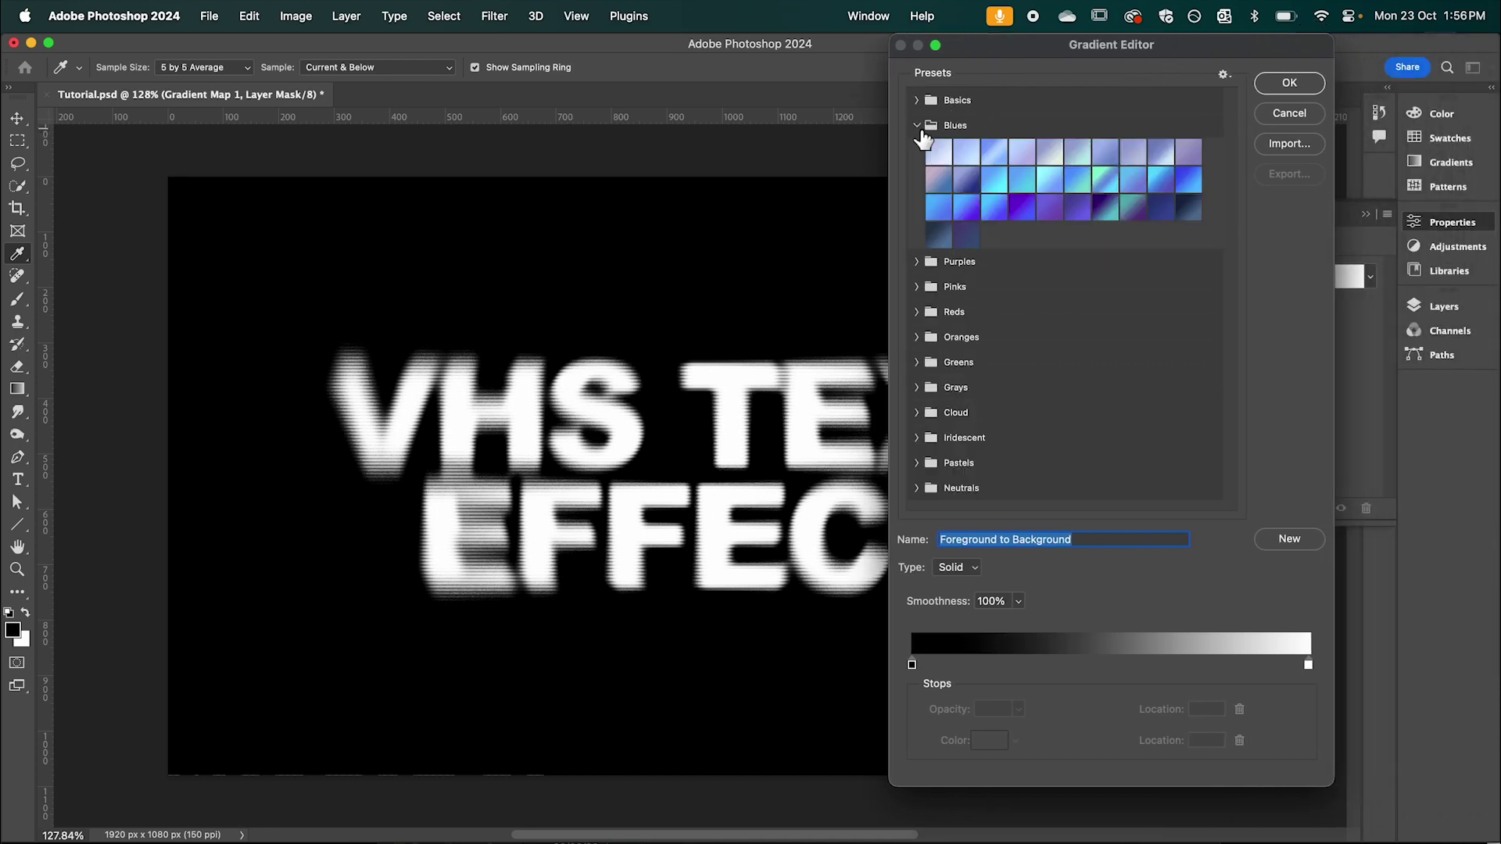
{"action": "left_click", "coordinate": [919, 127]}
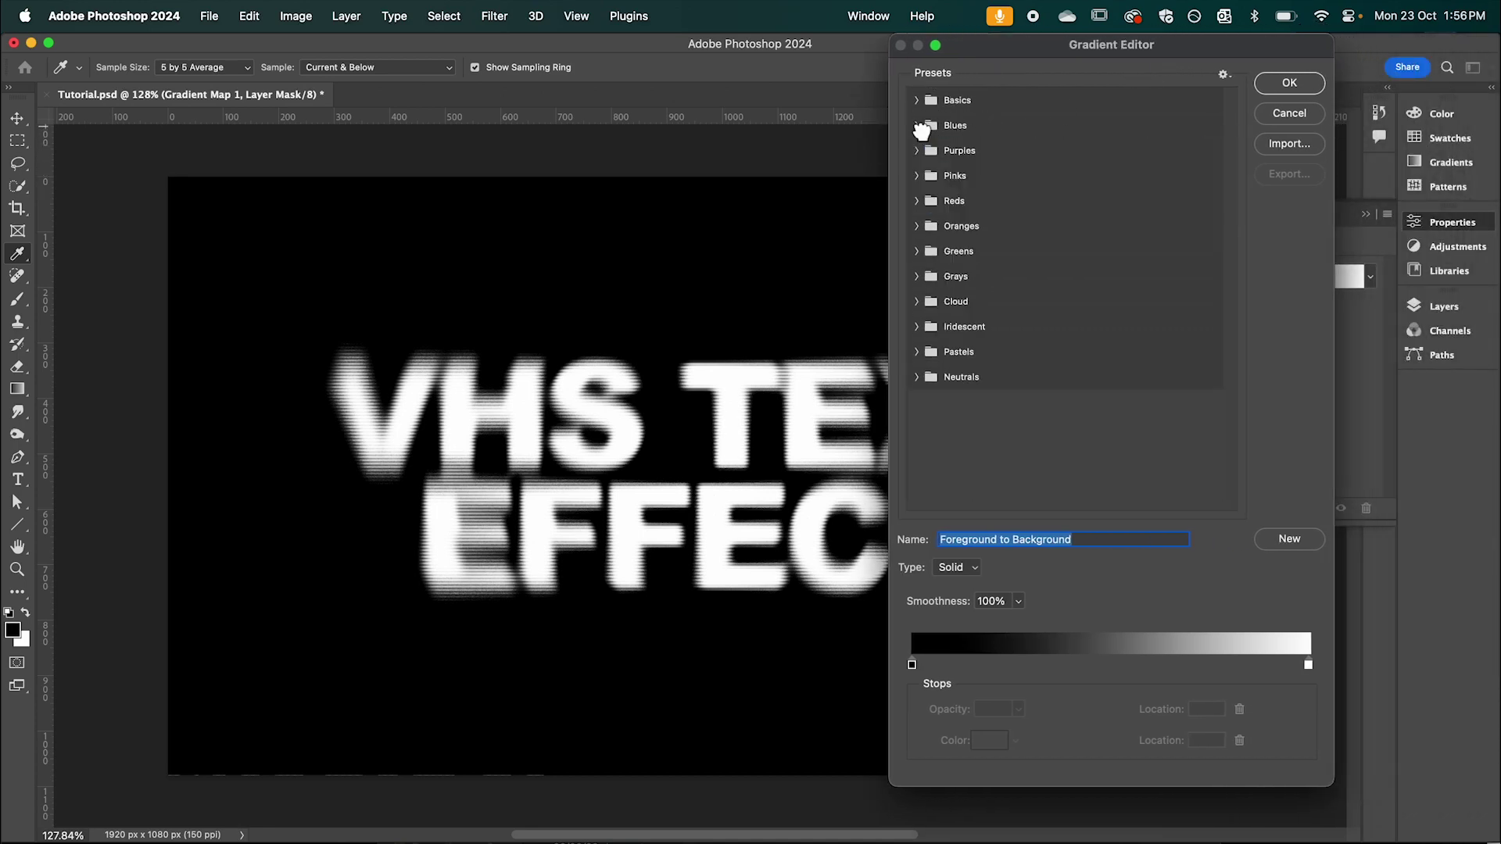
Add a purple 7b41fa colour stop to the gradient at about 26%.
{"action": "left_click", "coordinate": [973, 663]}
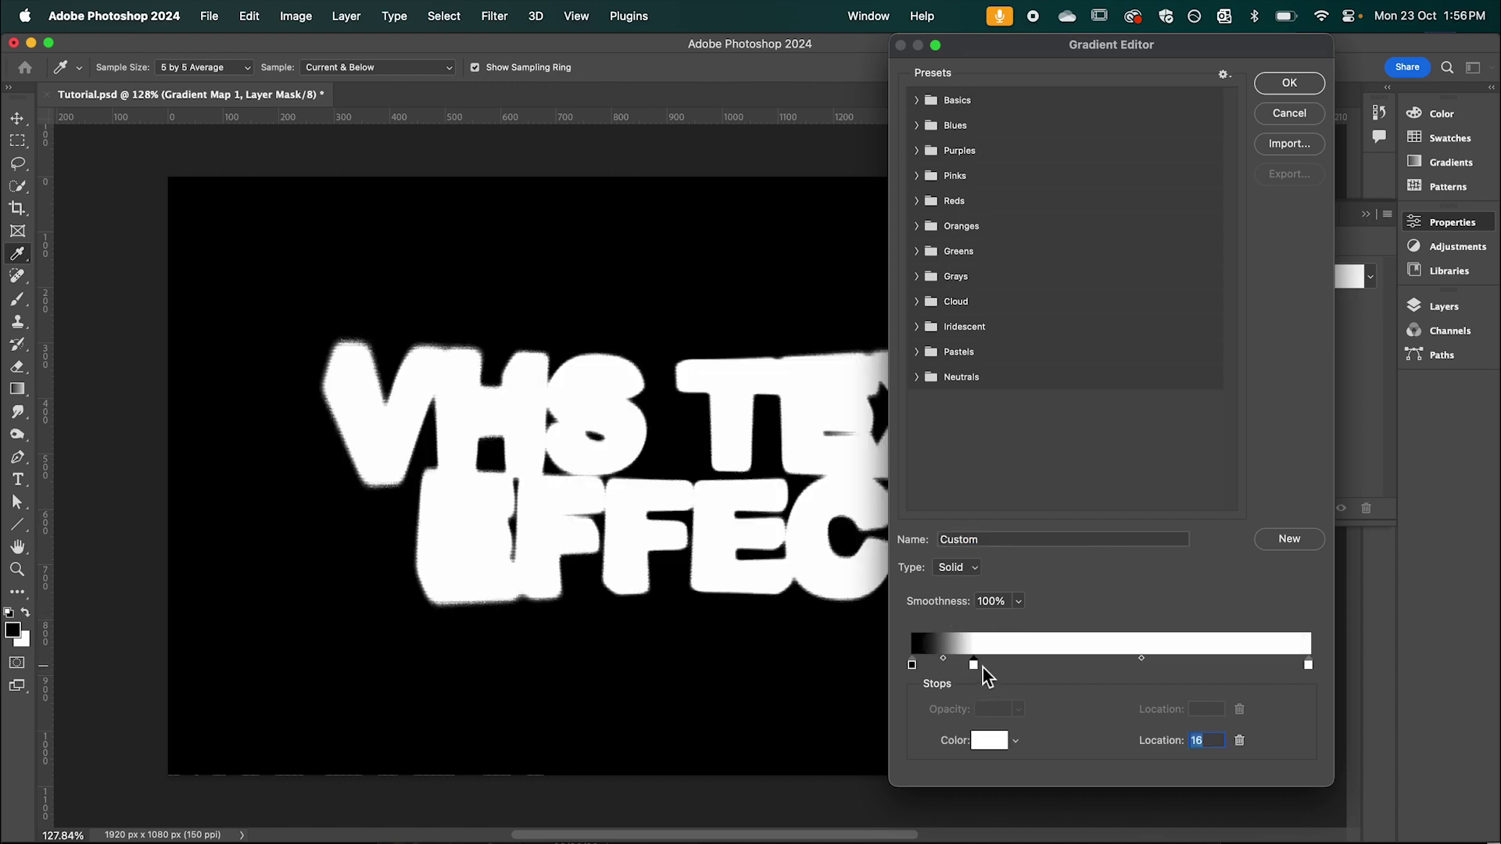
{"action": "left_click_drag", "start_coordinate": [973, 667], "coordinate": [983, 668]}
{"action": "double_click", "coordinate": [983, 667]}
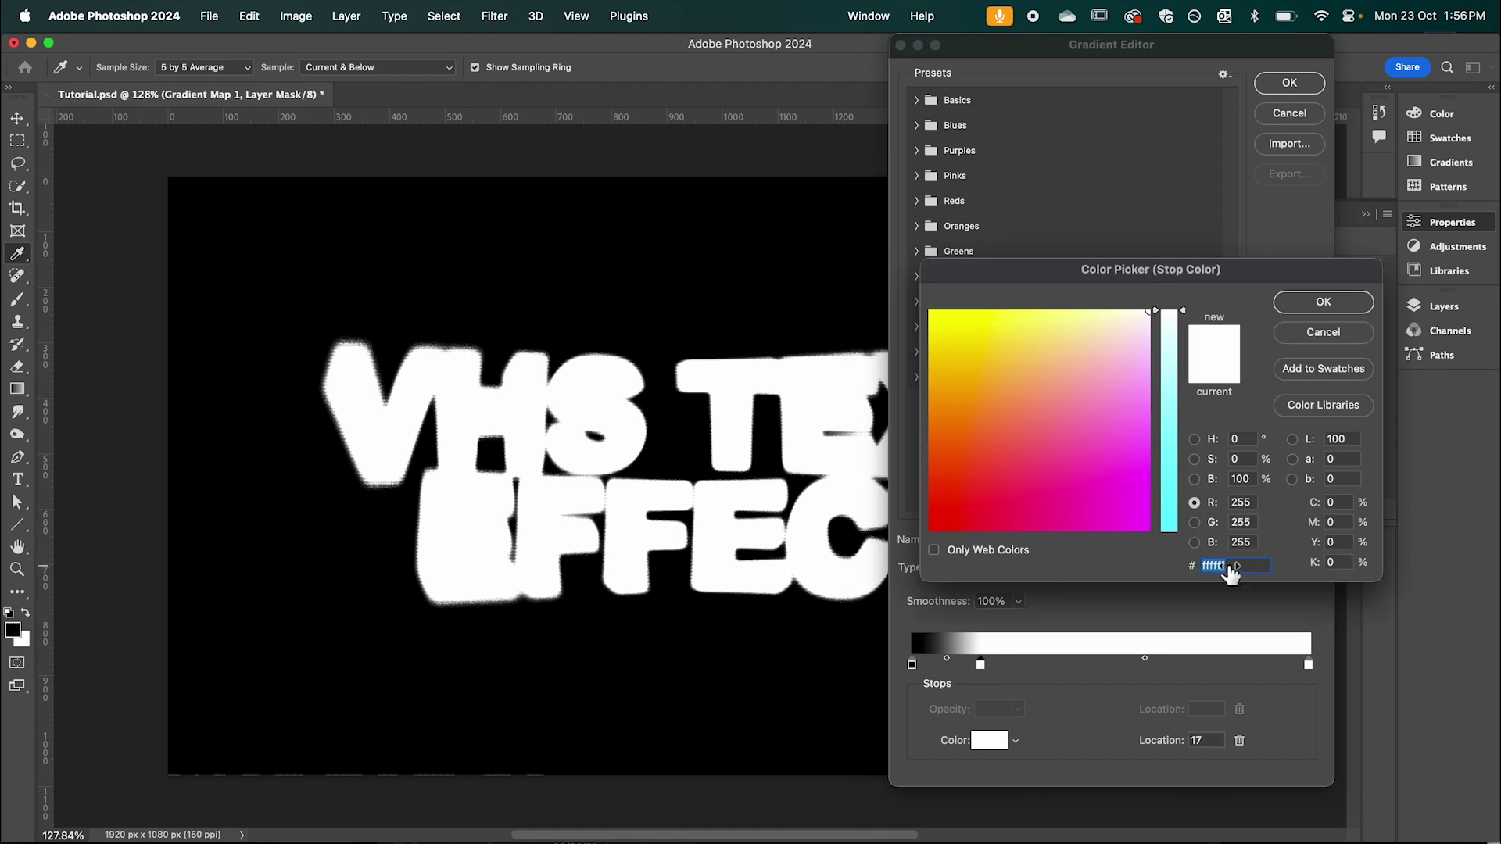
{"action": "type", "text": "7b41fa"}
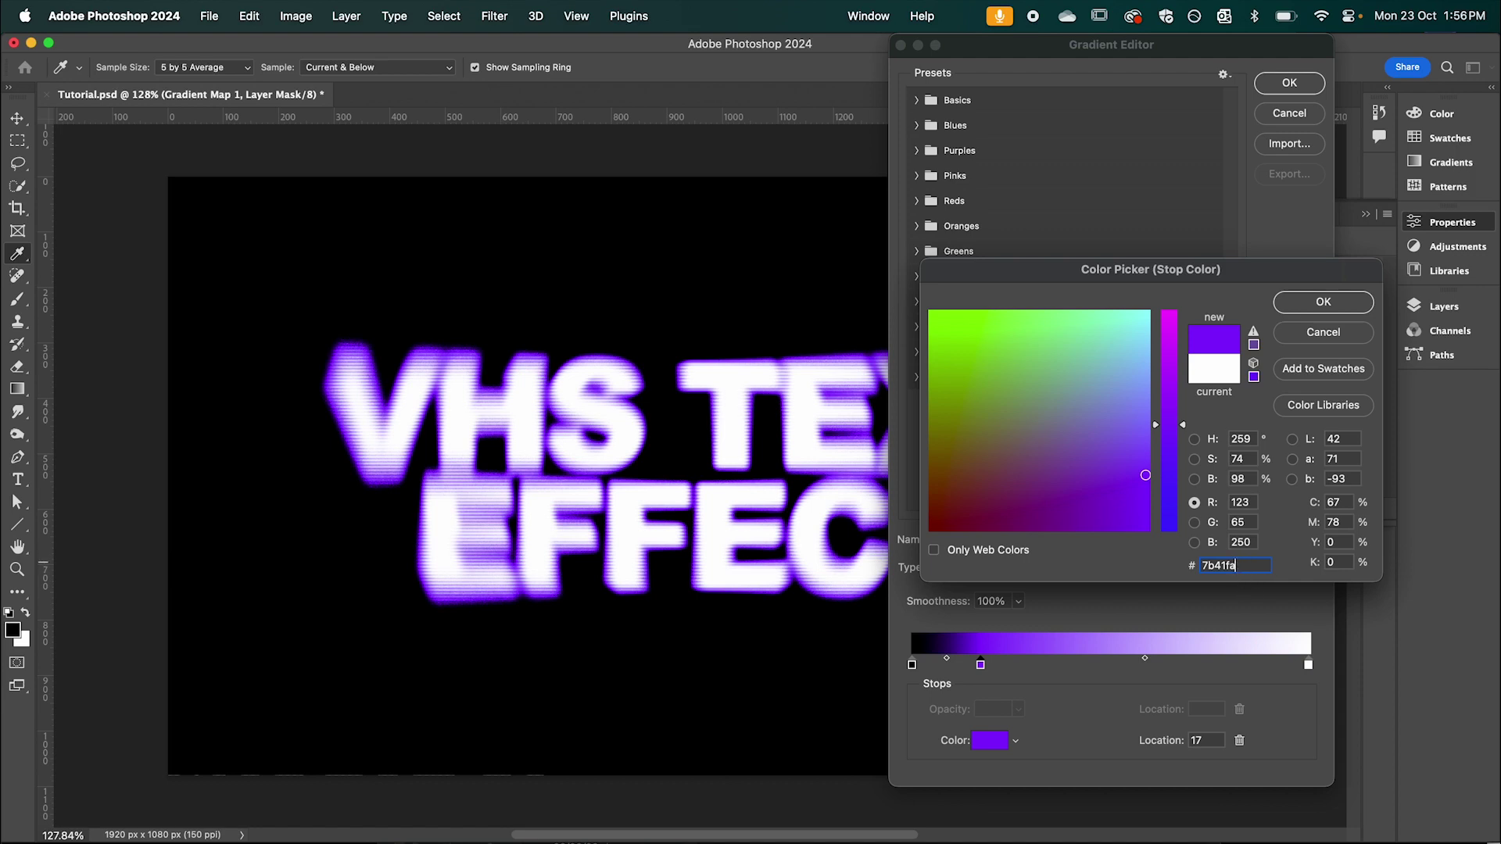
{"action": "left_click", "coordinate": [1321, 304]}
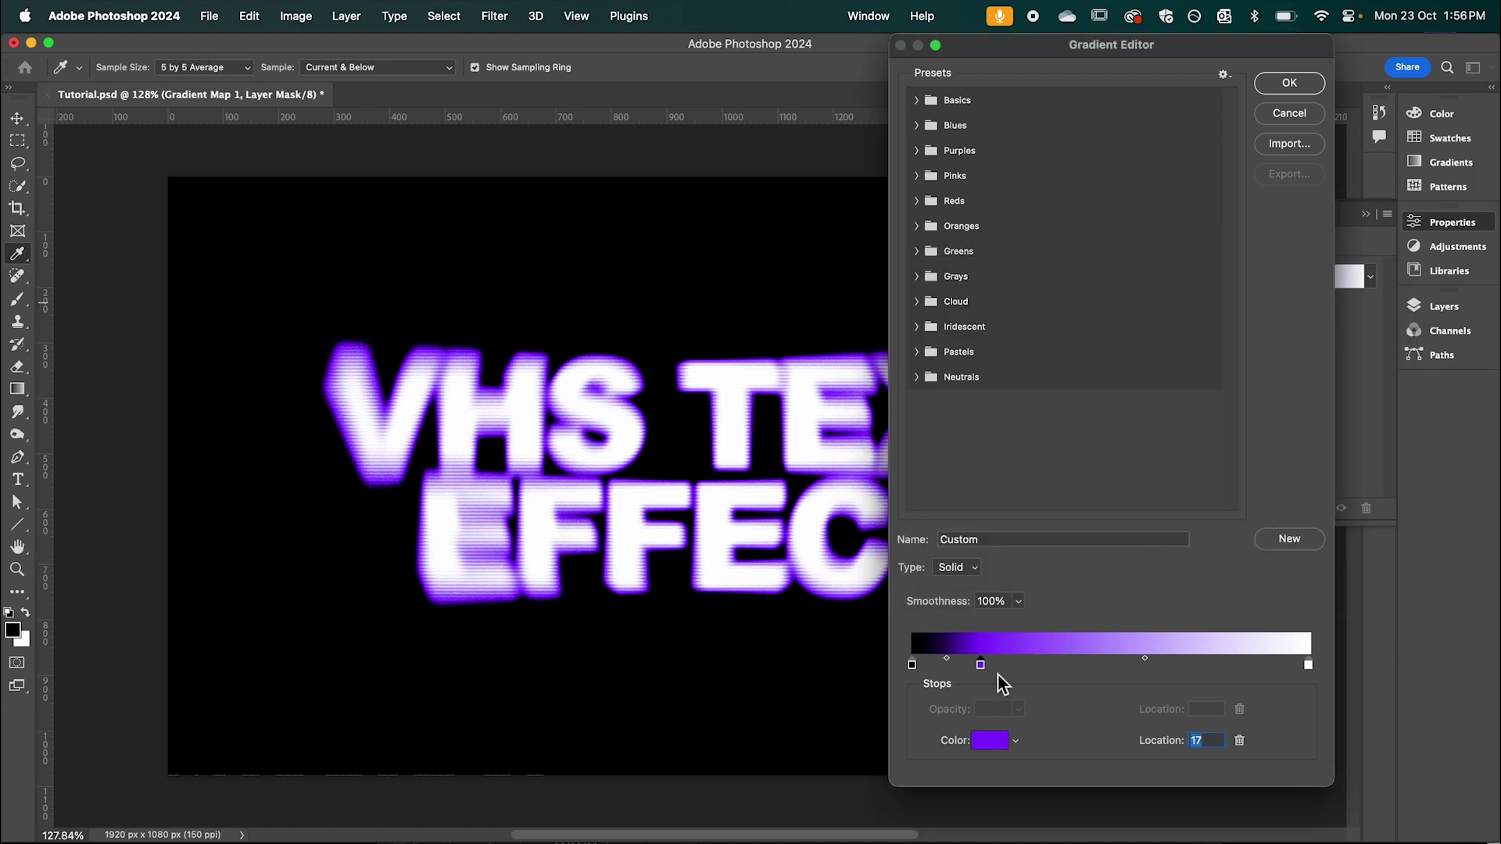
{"action": "left_click_drag", "start_coordinate": [980, 665], "coordinate": [1019, 670]}
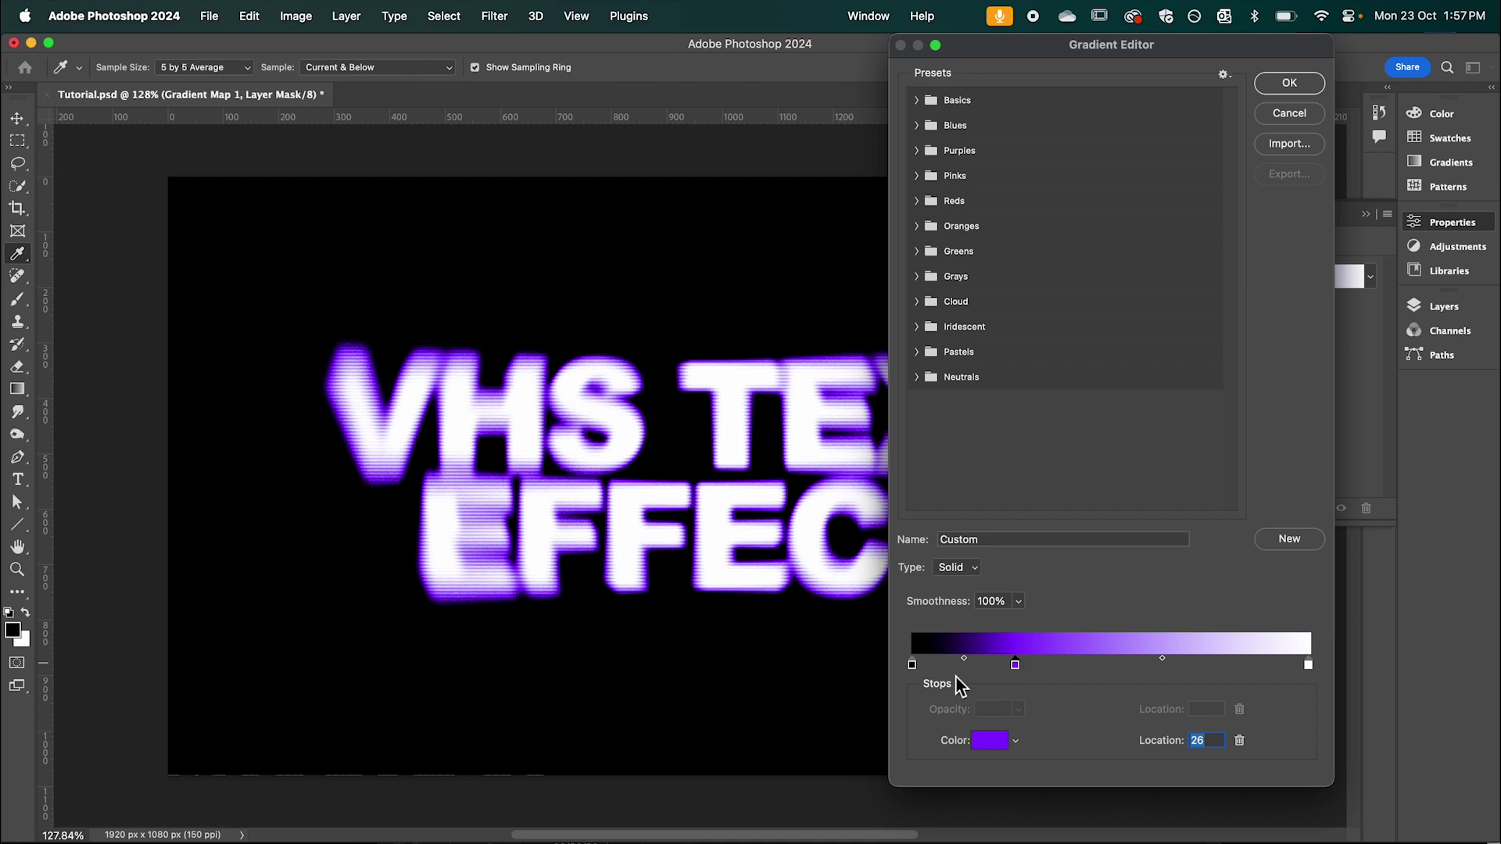
{"action": "double_click", "coordinate": [912, 664]}
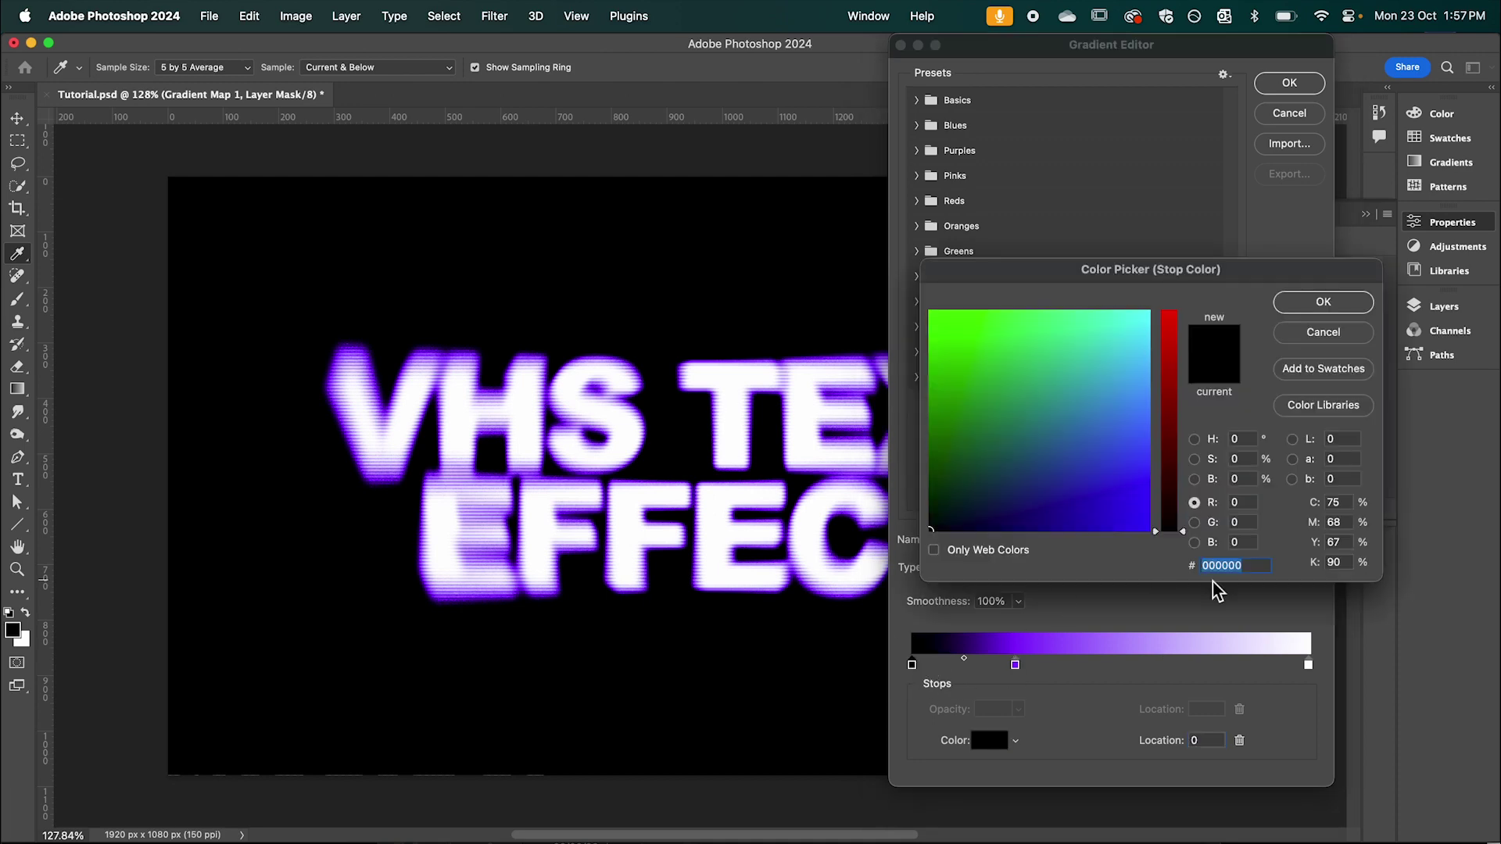
Change the gradient's end stops to dark grey 121212 and light grey f1f1f1.
{"action": "type", "text": "121212"}
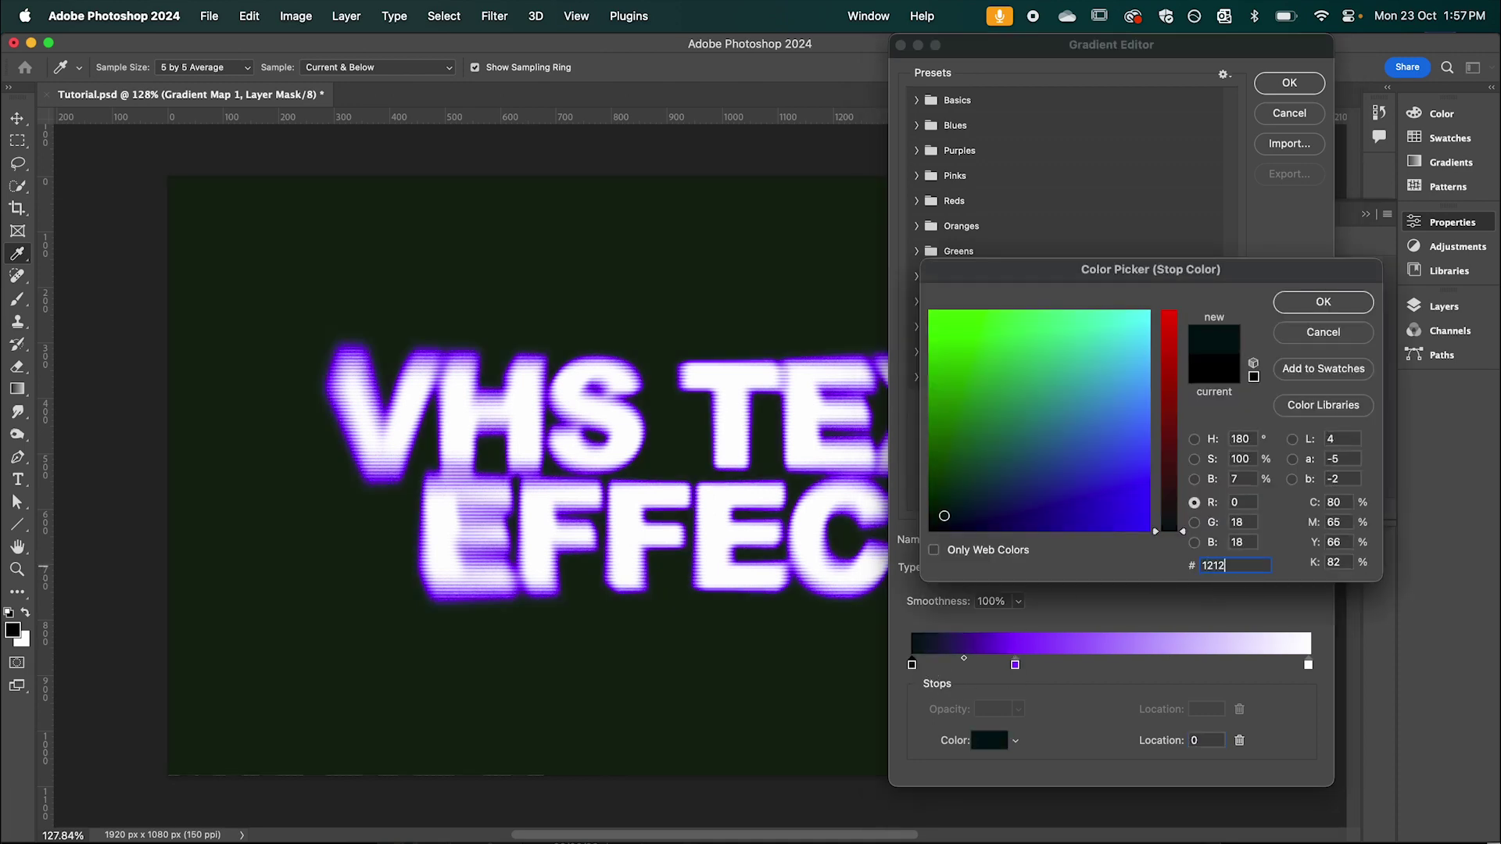
{"action": "left_click", "coordinate": [1346, 311]}
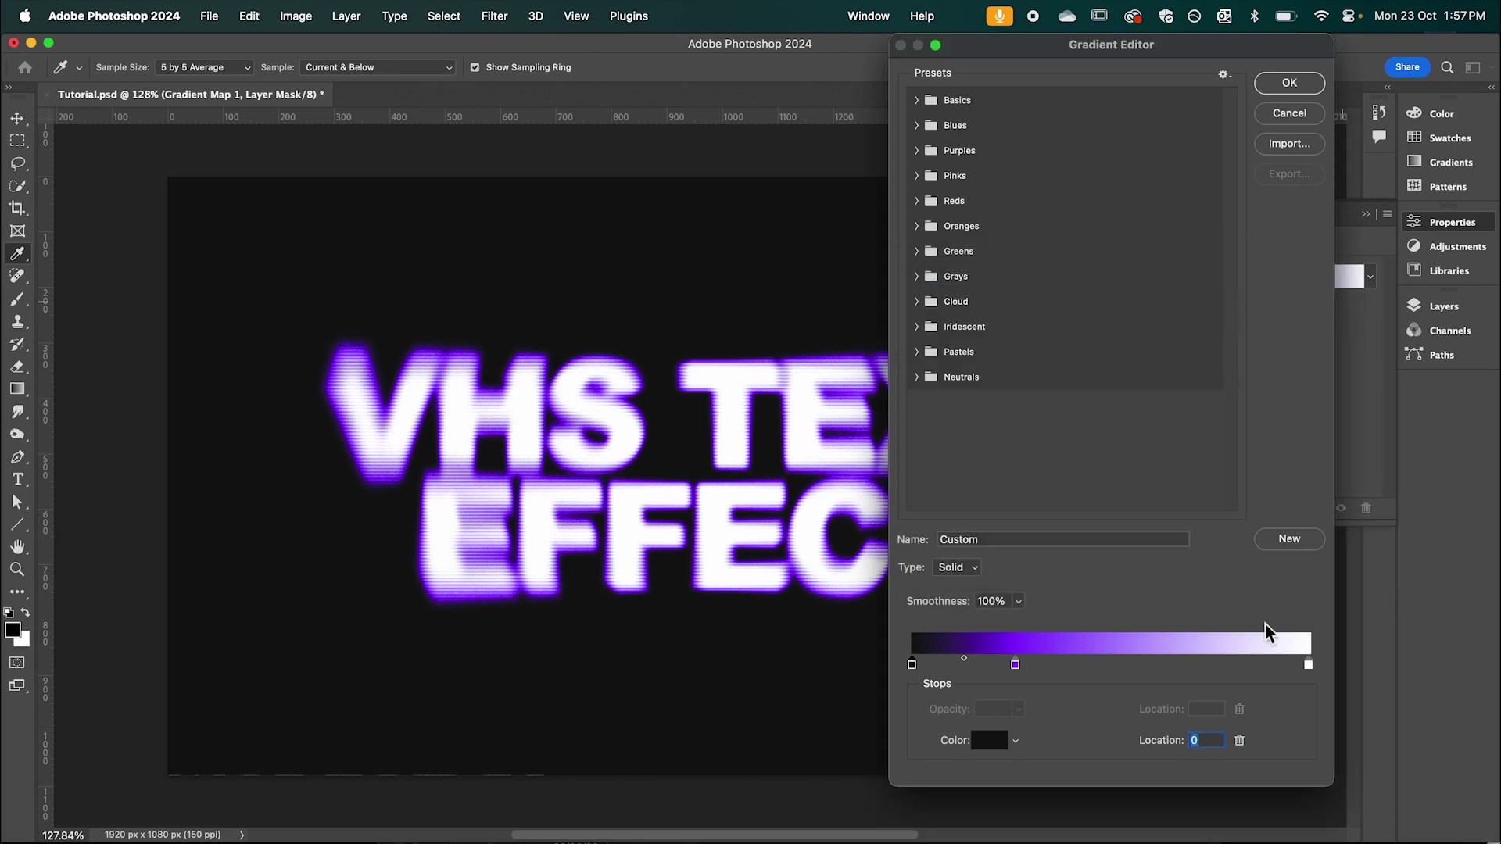
{"action": "double_click", "coordinate": [1308, 664]}
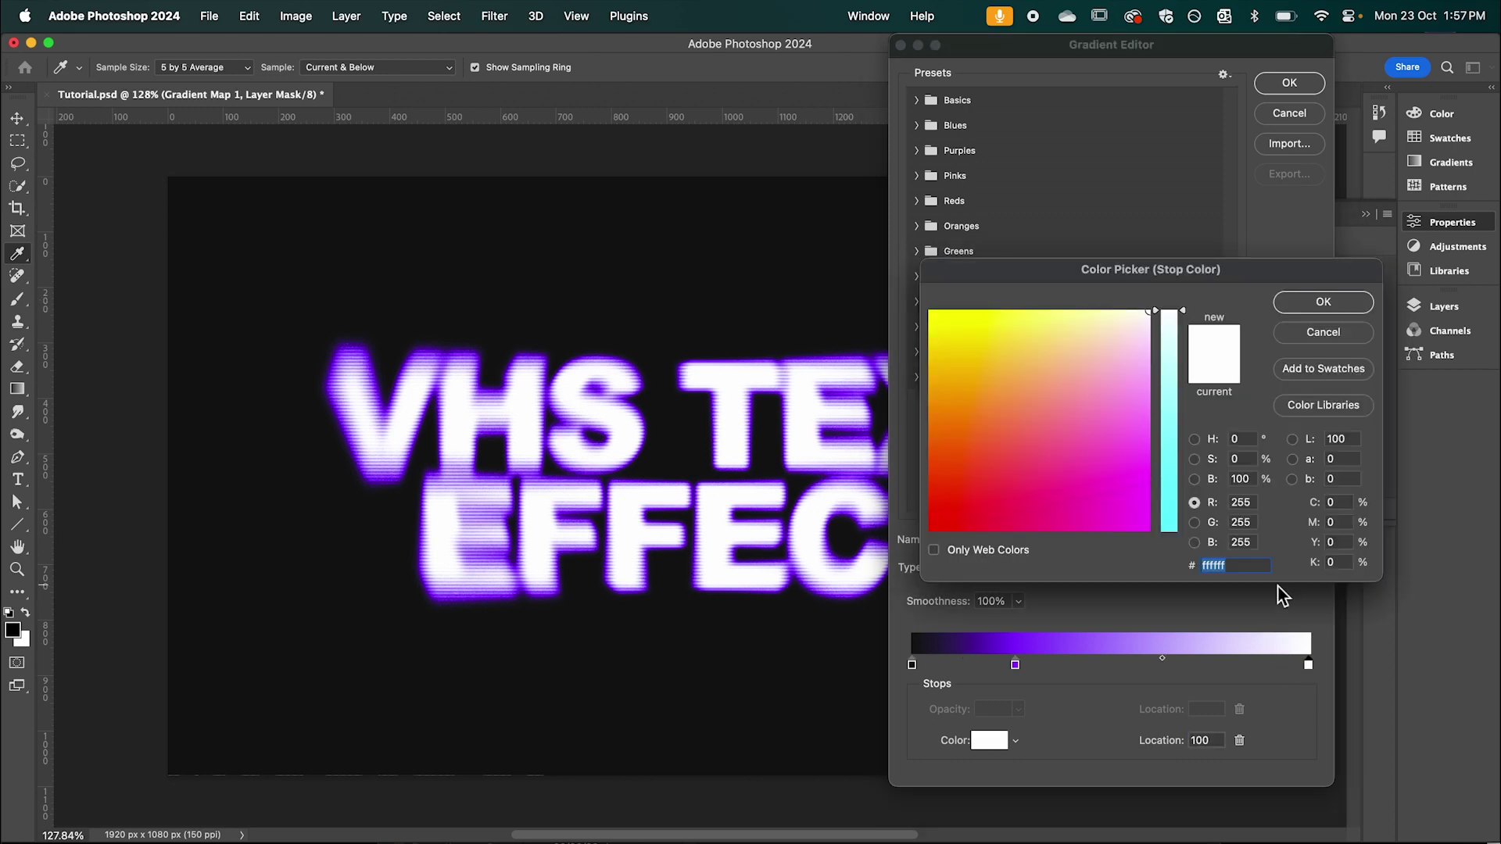
{"action": "type", "text": "f1f1f1"}
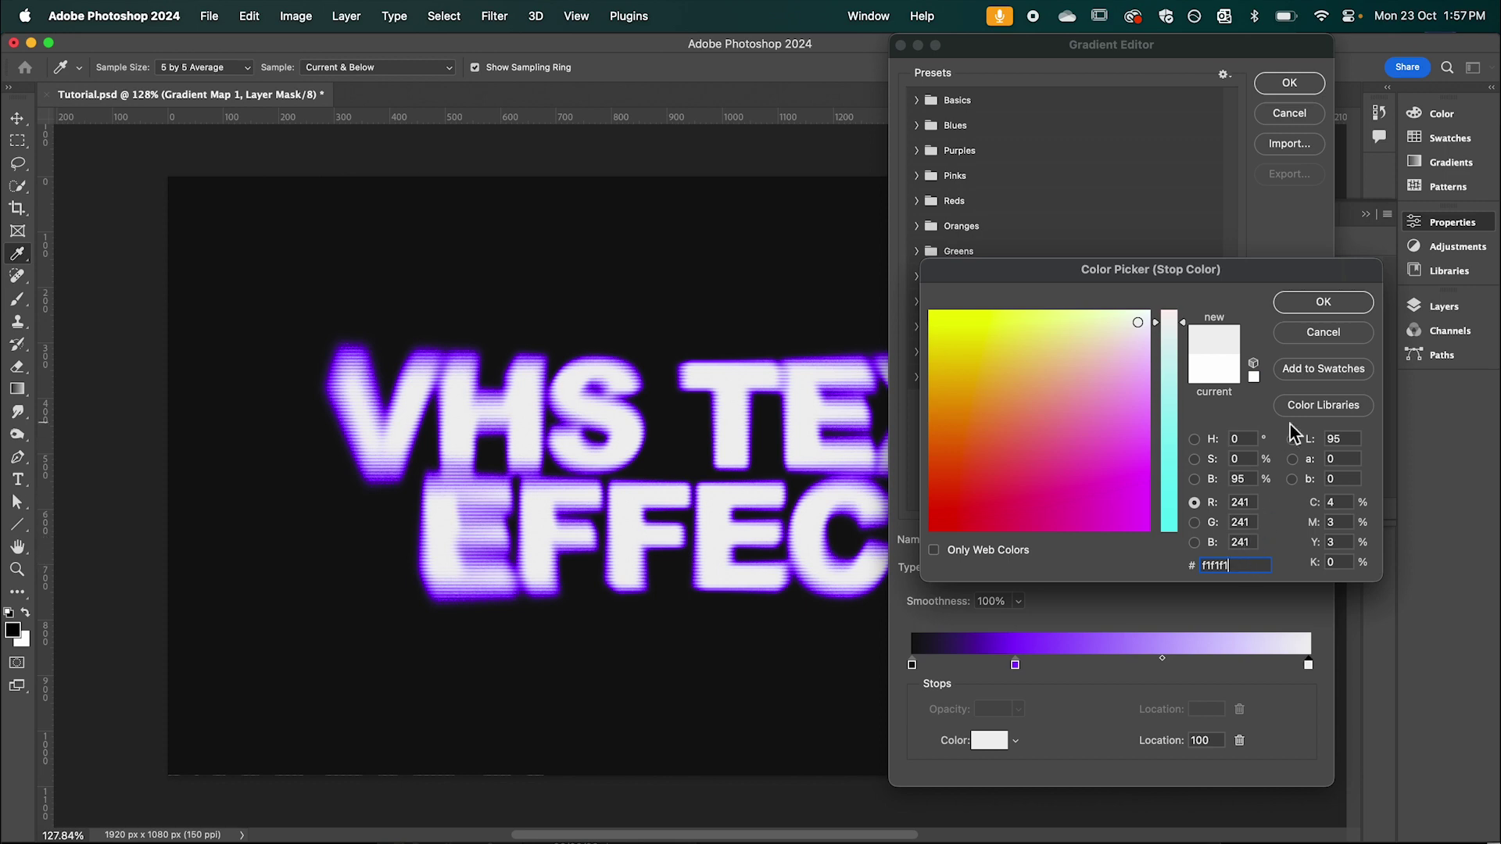
{"action": "left_click", "coordinate": [1327, 305]}
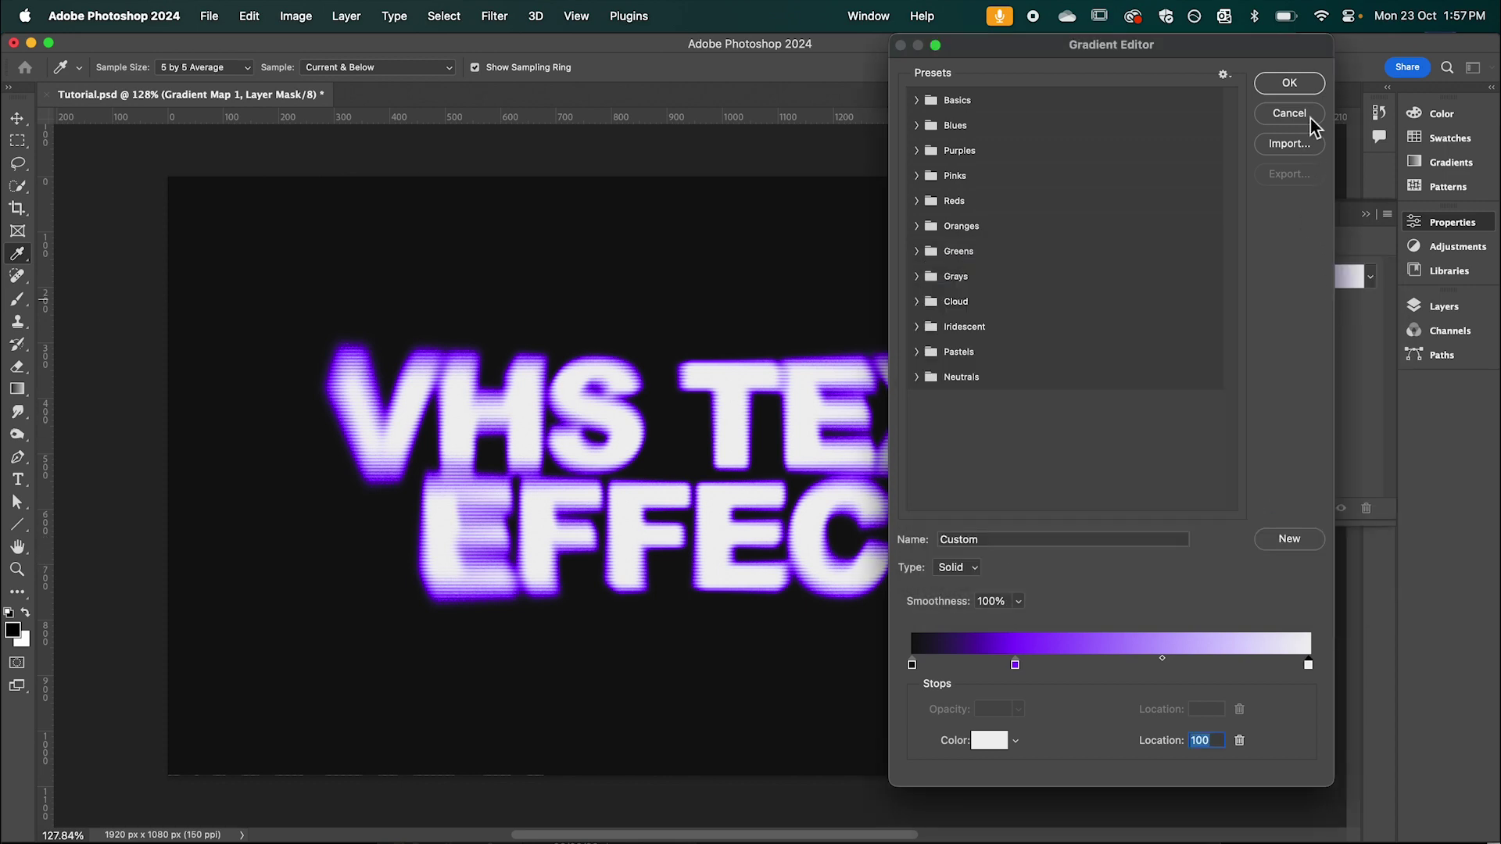